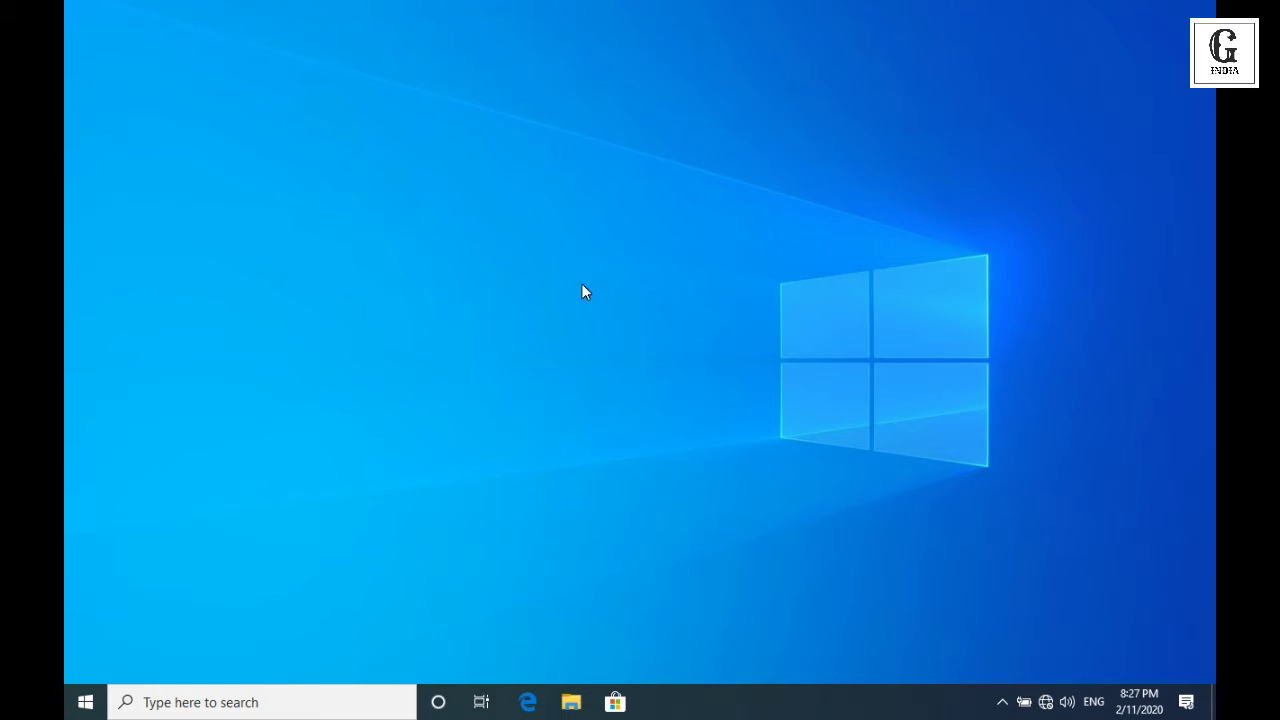
Open Start and look through the alphabetical list of installed apps.
click(82, 702)
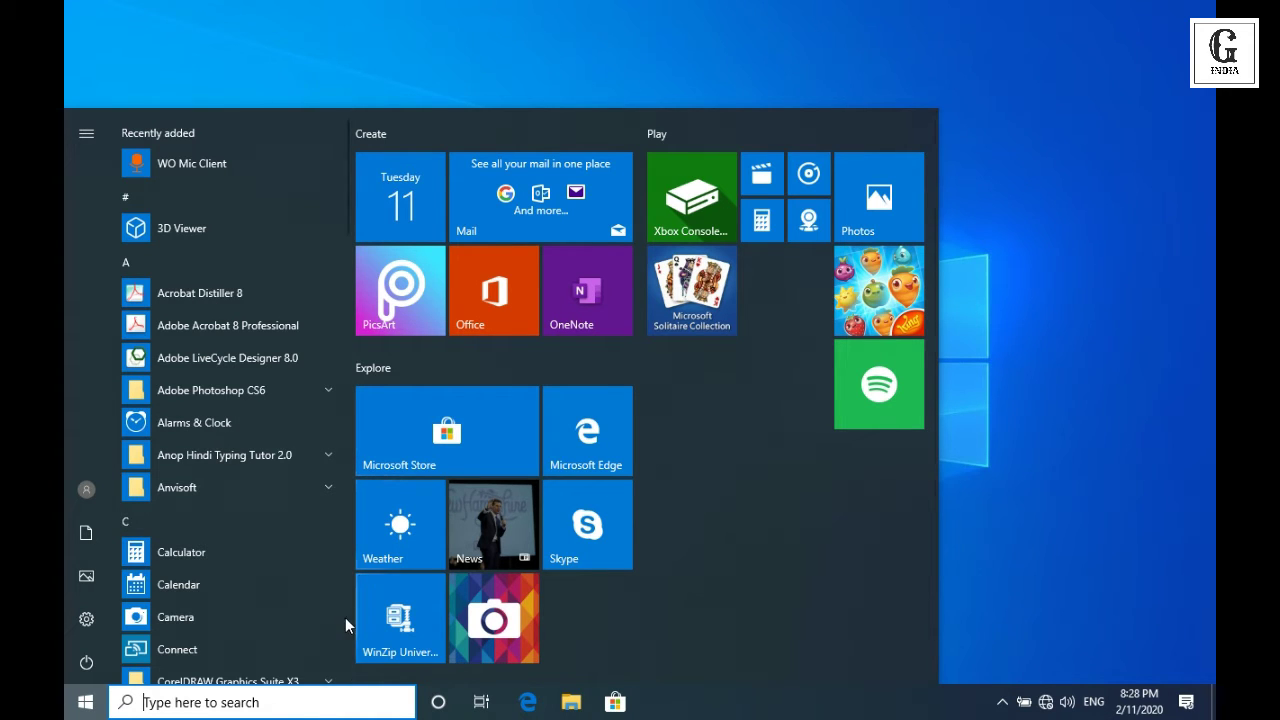
click(342, 680)
click(342, 680)
click(342, 680)
click(342, 680)
click(342, 680)
click(342, 680)
click(342, 680)
click(342, 680)
click(342, 680)
click(342, 680)
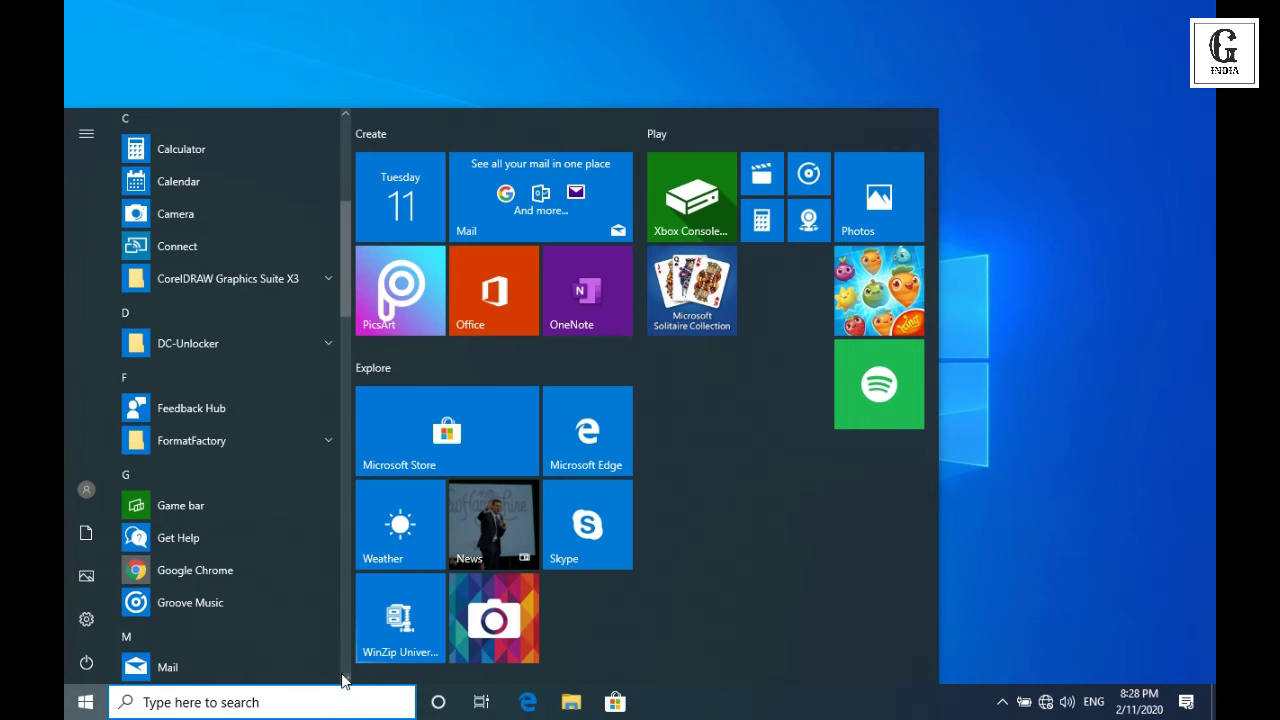
Search Windows for "con" and open Control Panel from the results.
click(207, 700)
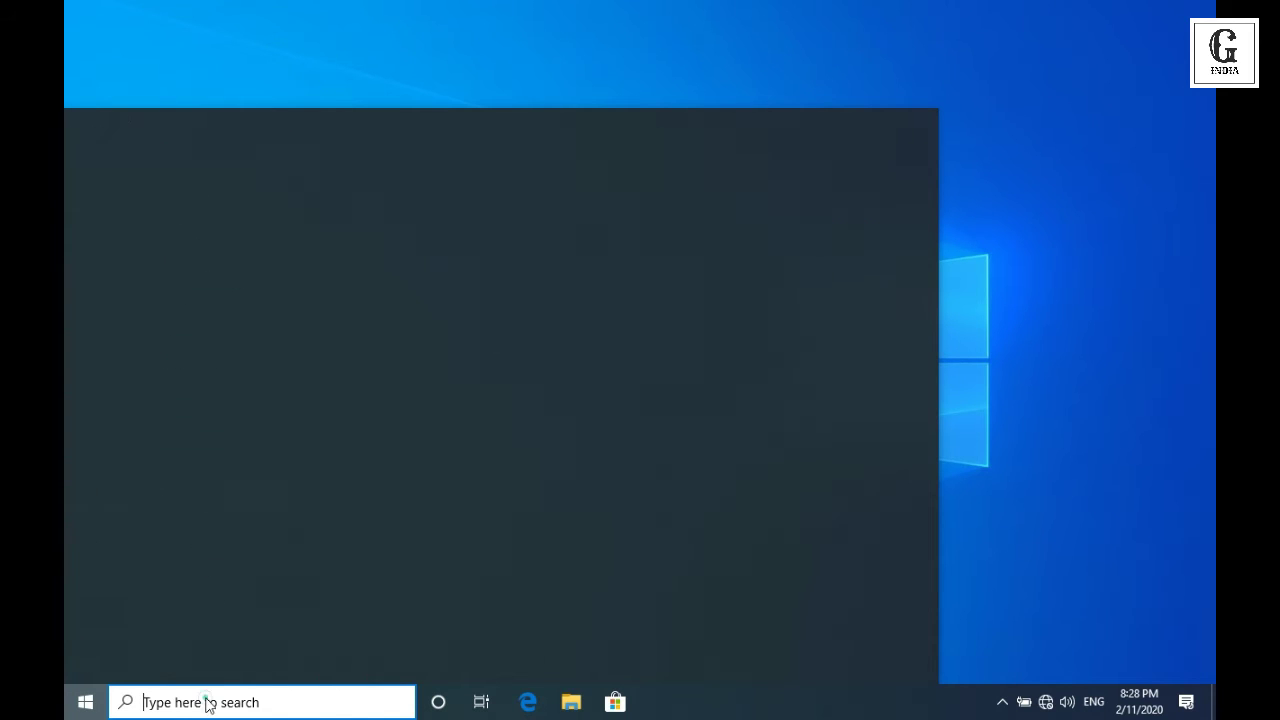
text(con)
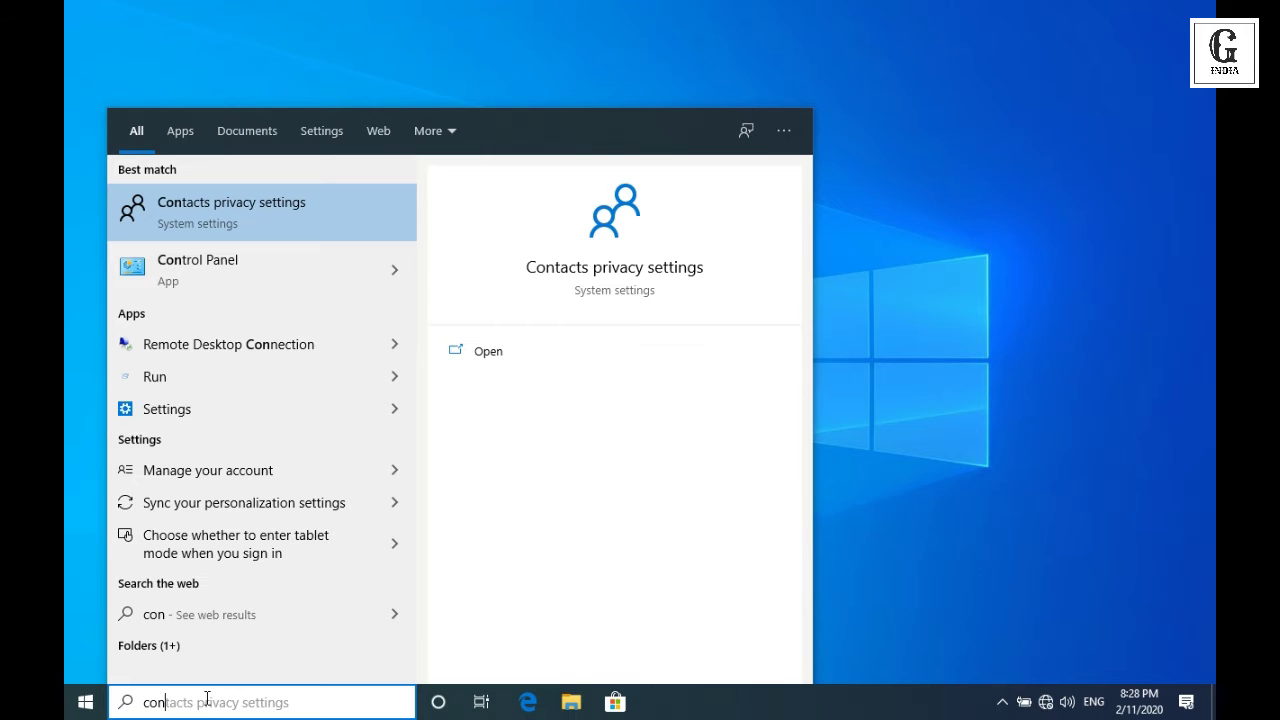
click(237, 277)
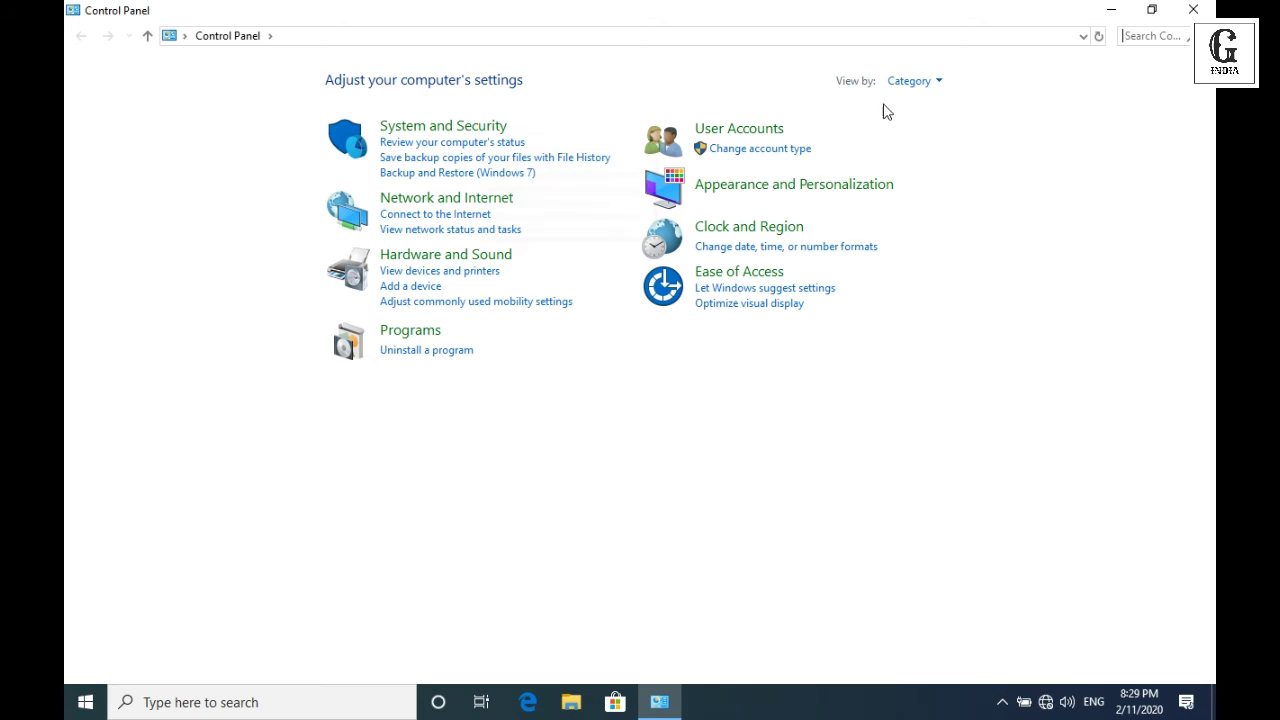
Display the Control Panel items as large icons, as small icons, and by category again.
click(935, 86)
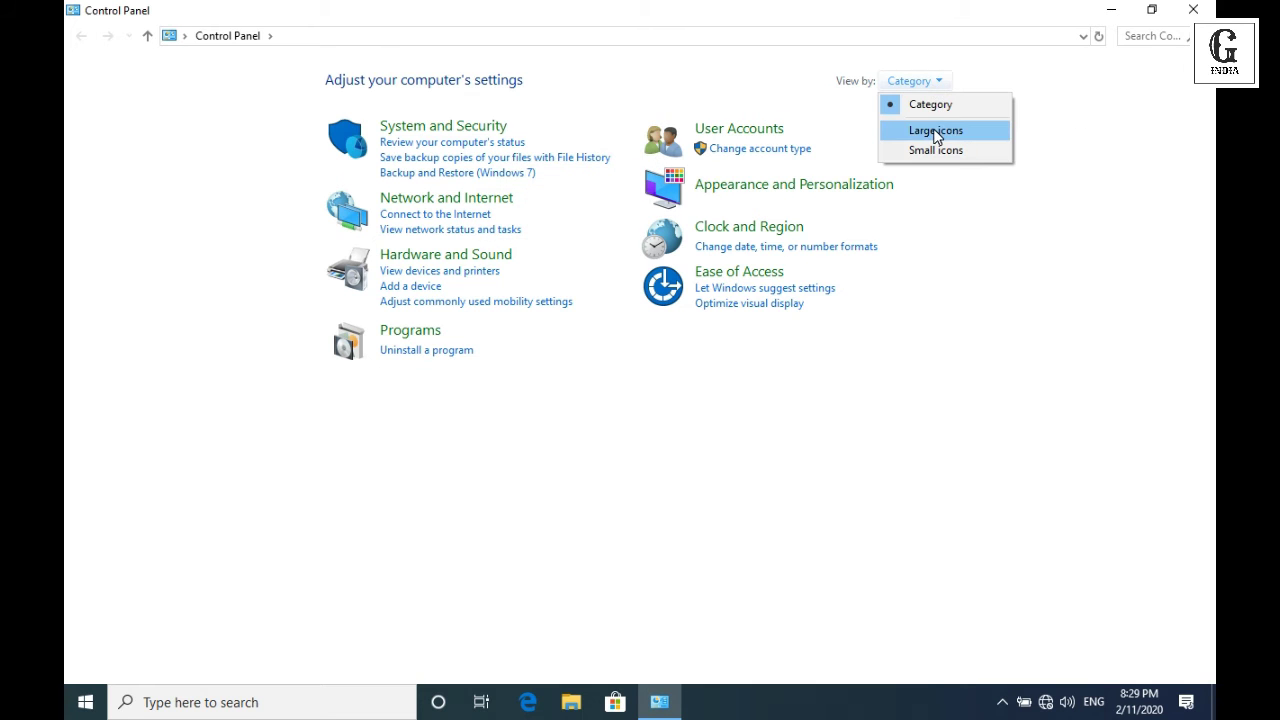
click(935, 131)
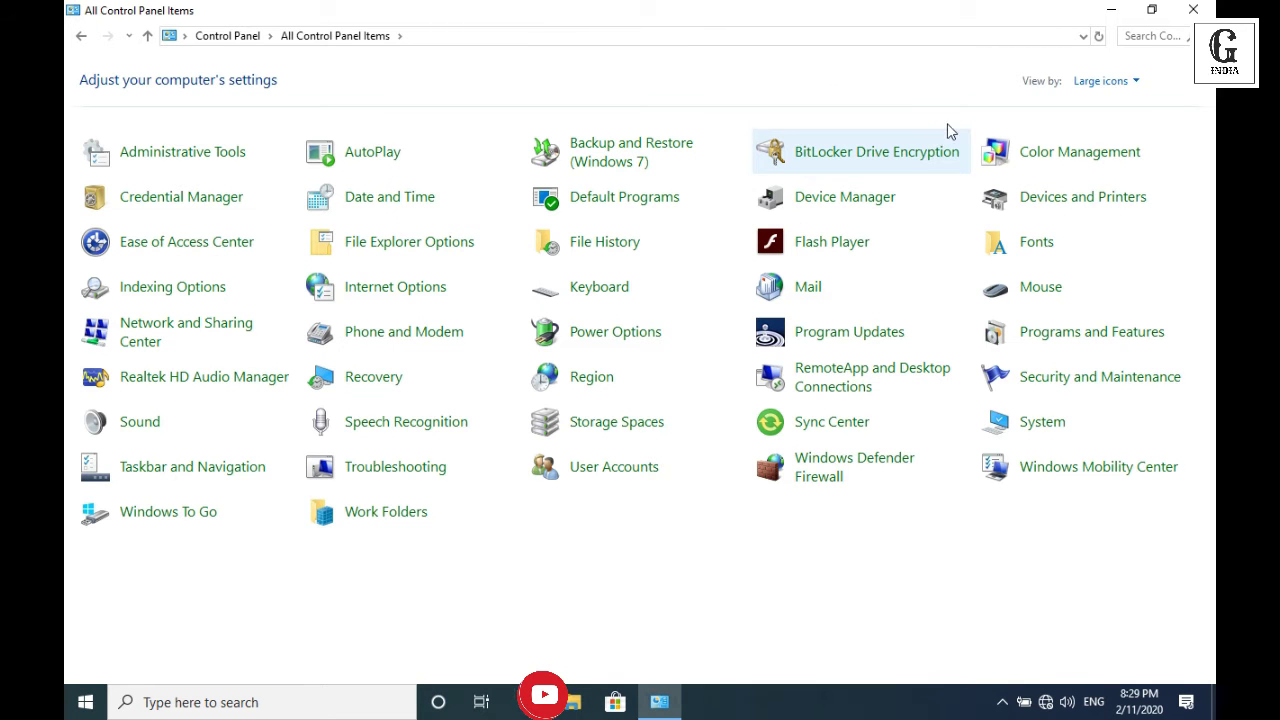
click(1105, 81)
click(1116, 151)
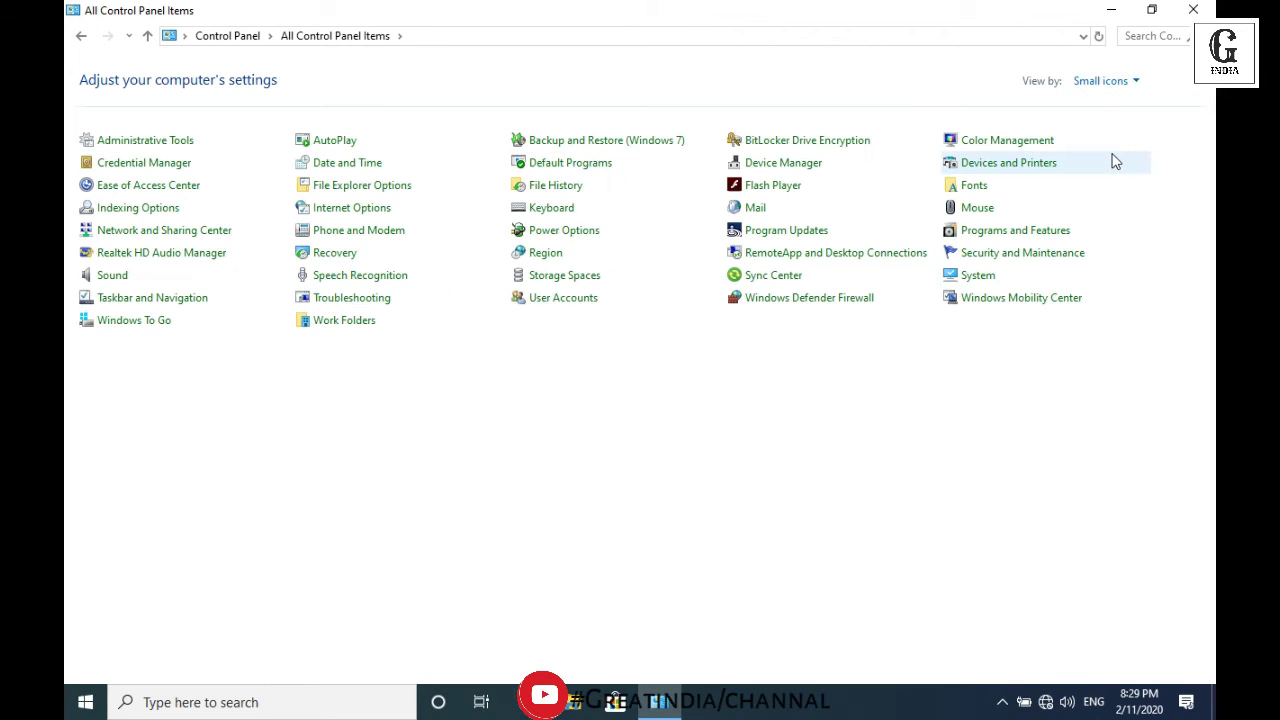
click(1120, 84)
click(1119, 113)
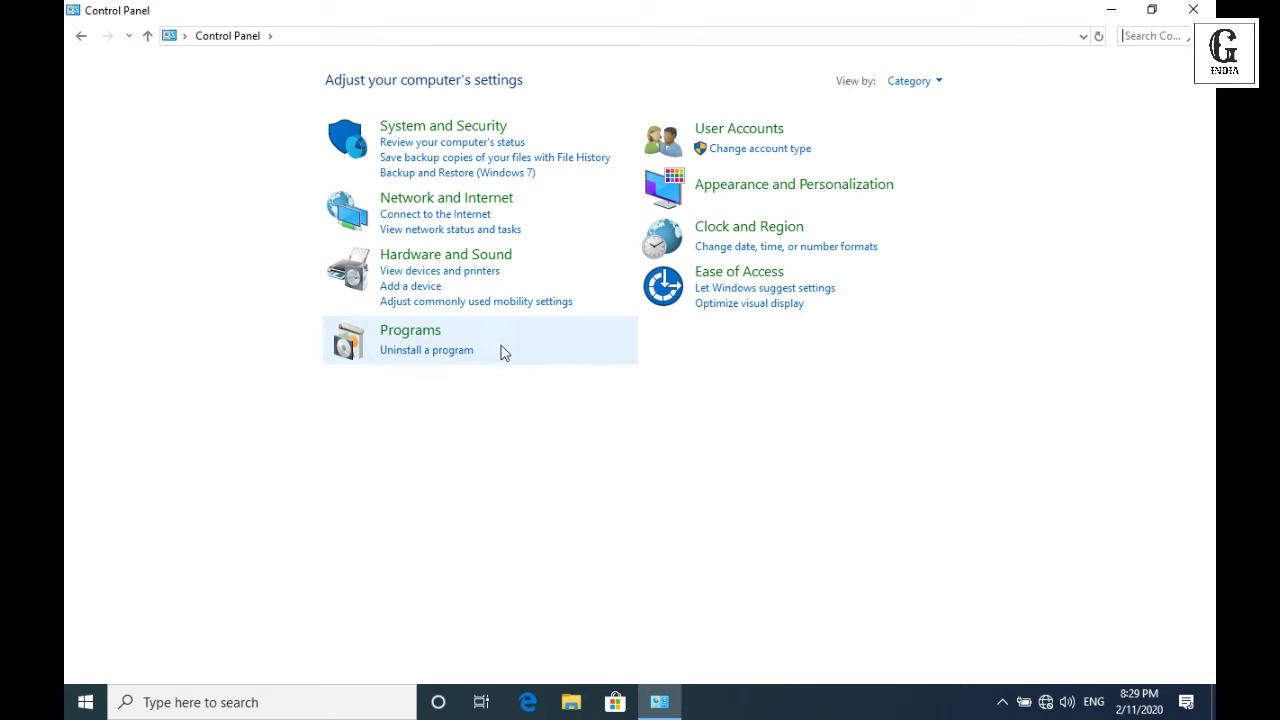
Open the list of programs to uninstall, inspect entries such as FormatFactory and Google Chrome, and close the window.
click(443, 352)
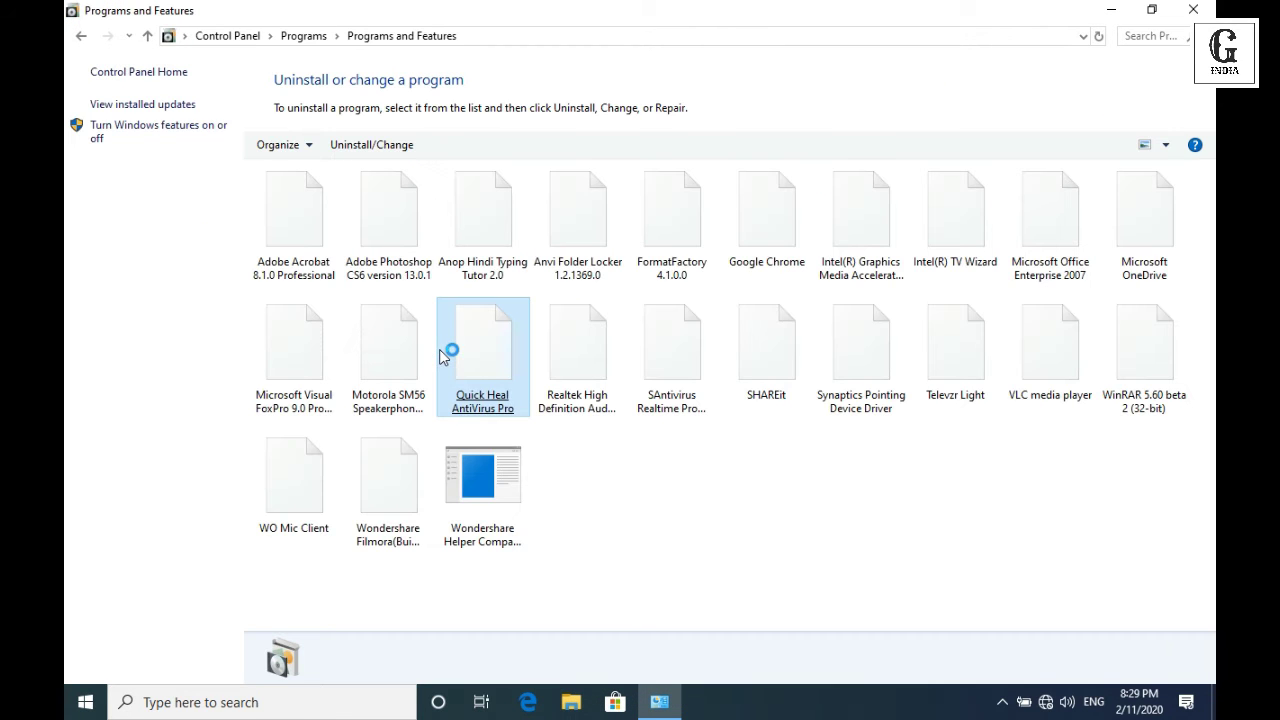
click(443, 358)
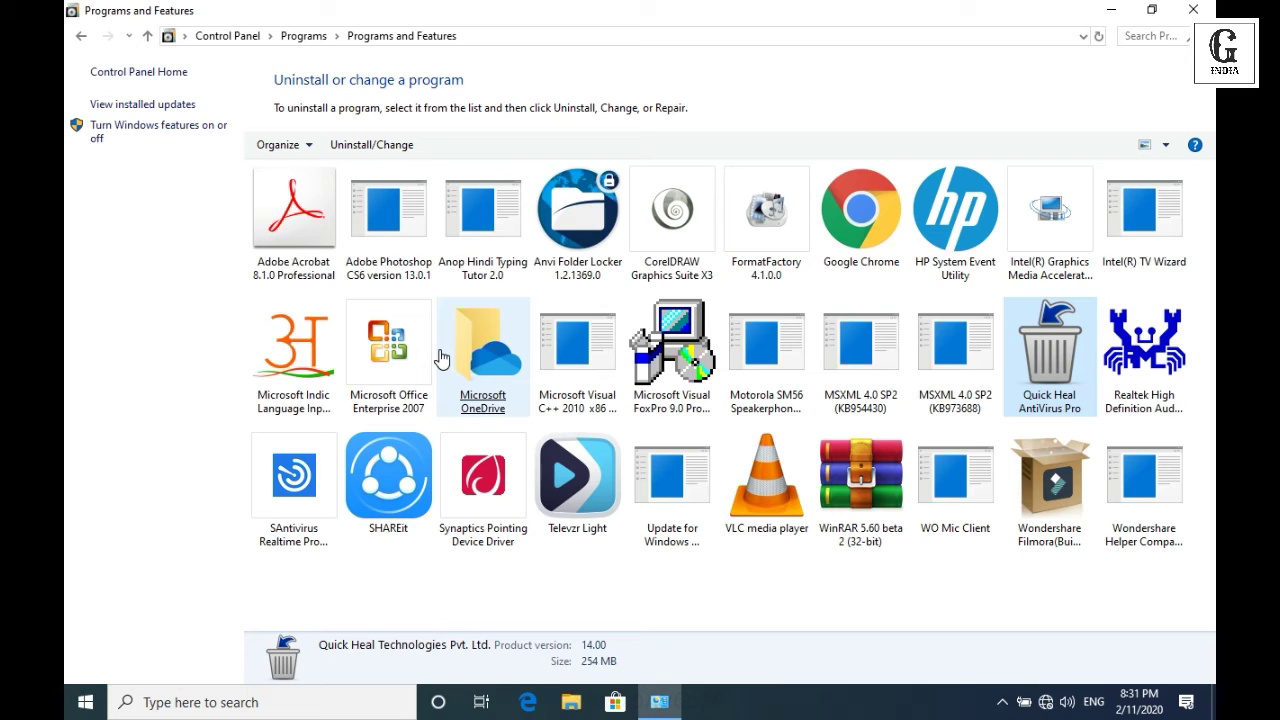
click(577, 215)
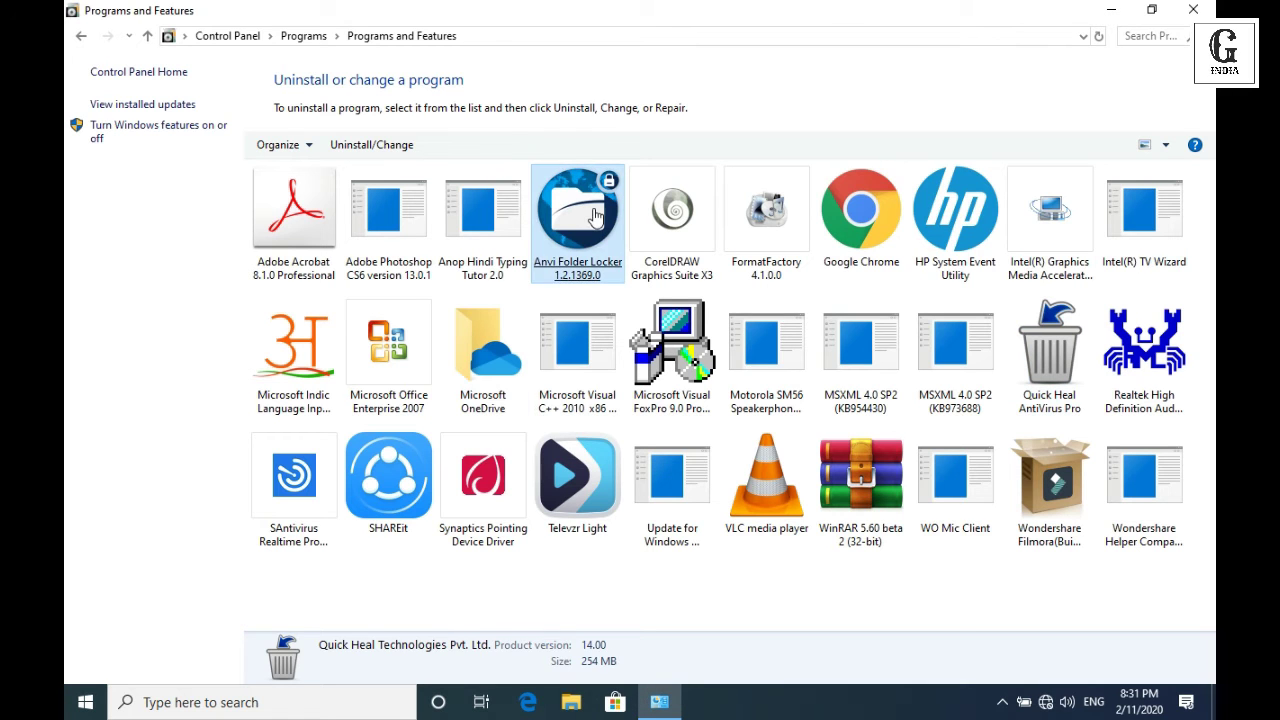
click(860, 212)
click(763, 228)
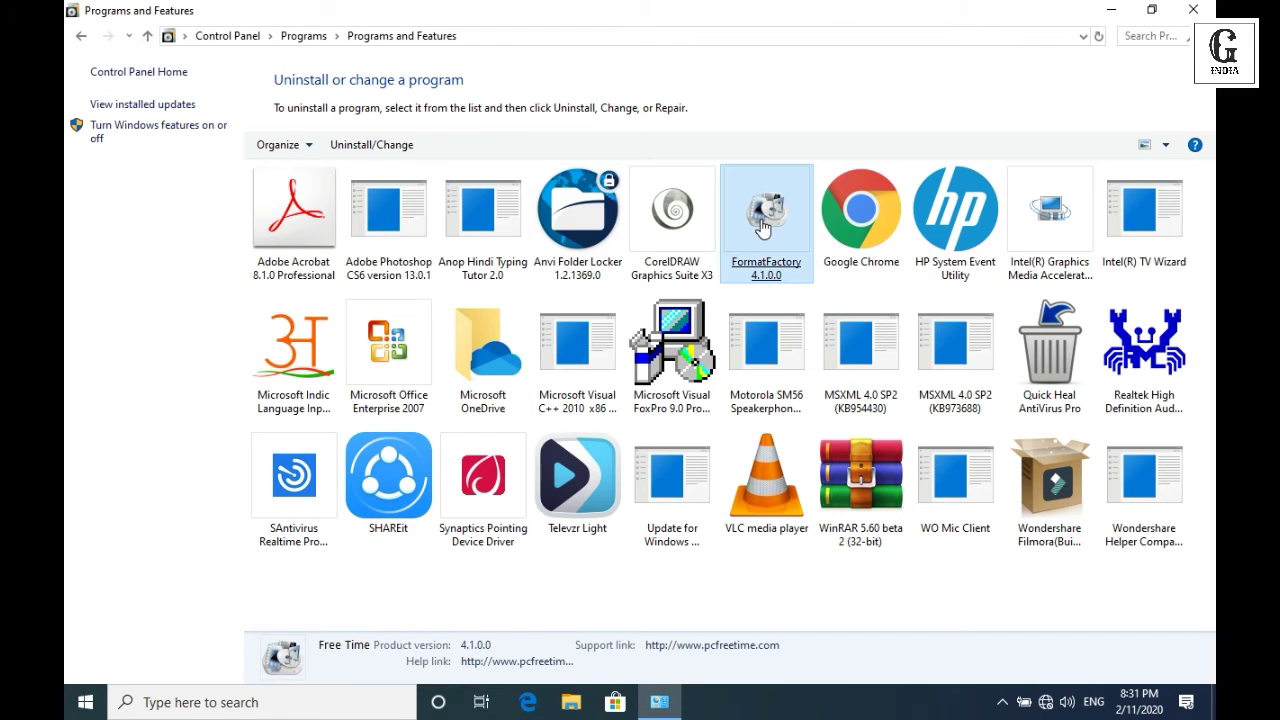
click(820, 241)
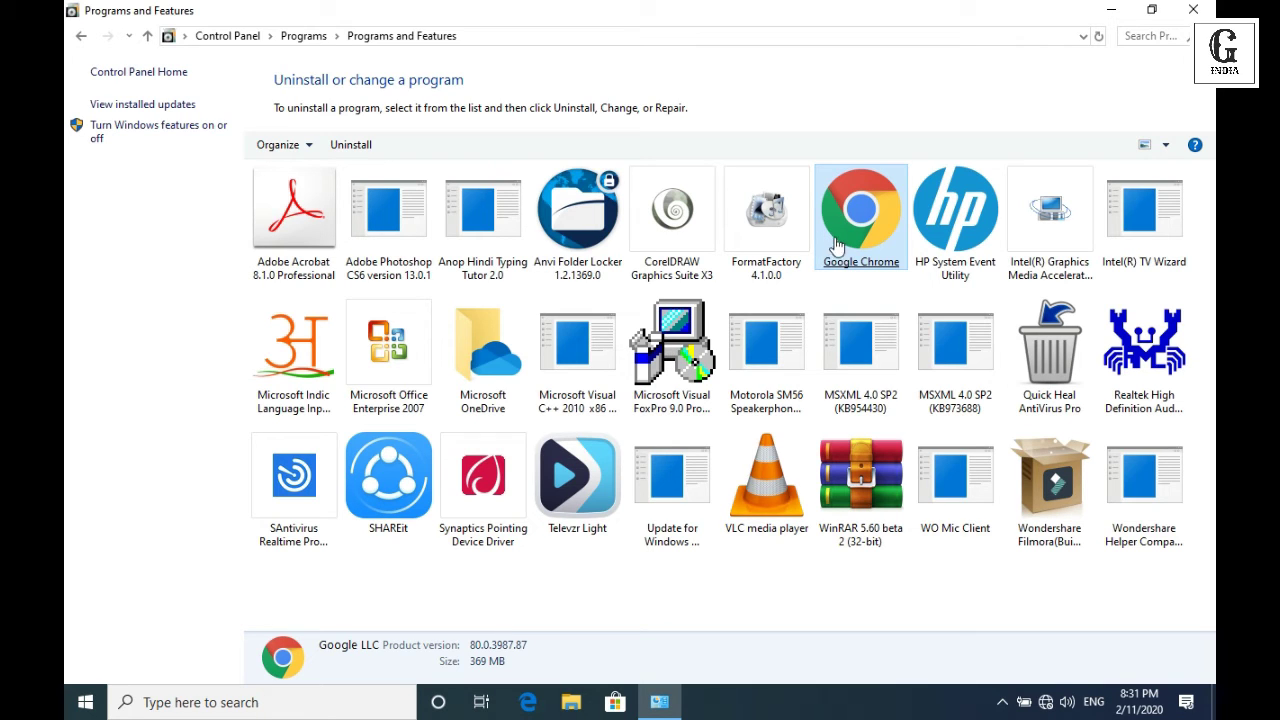
click(1180, 10)
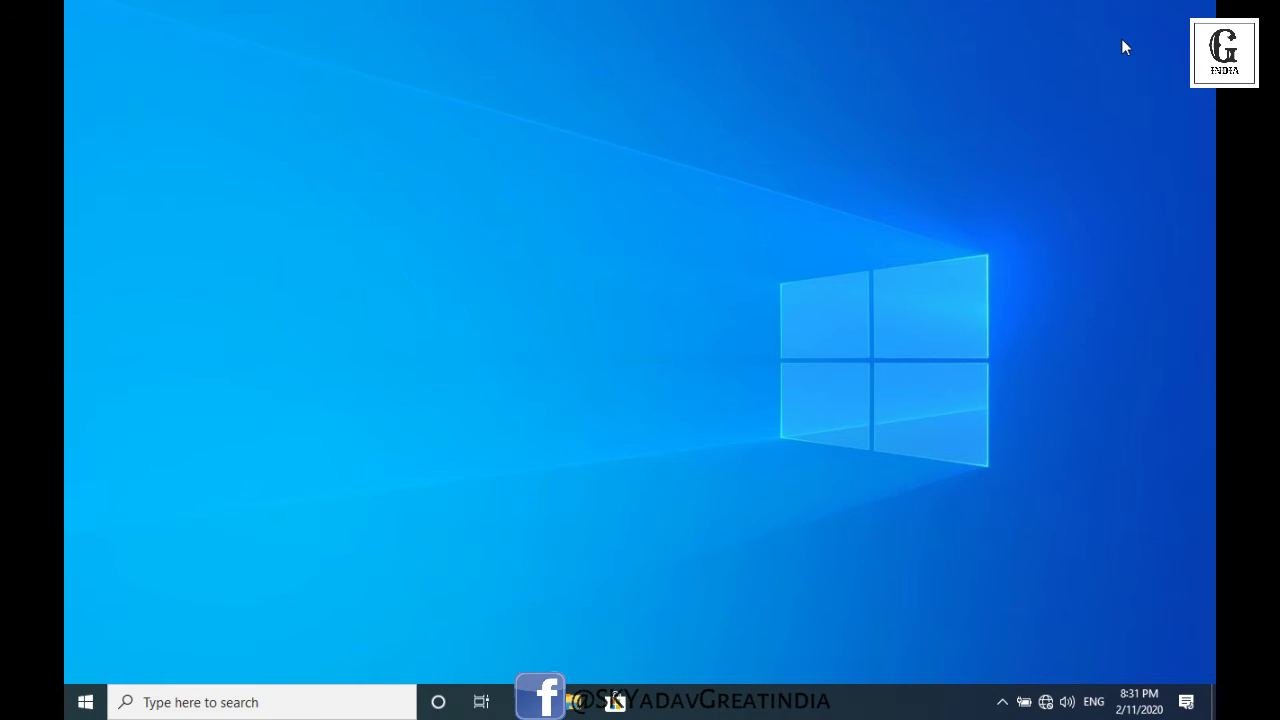
Search Windows for "this", open This PC, and select and deselect the DVD RW Drive (G:).
click(200, 702)
text(this)
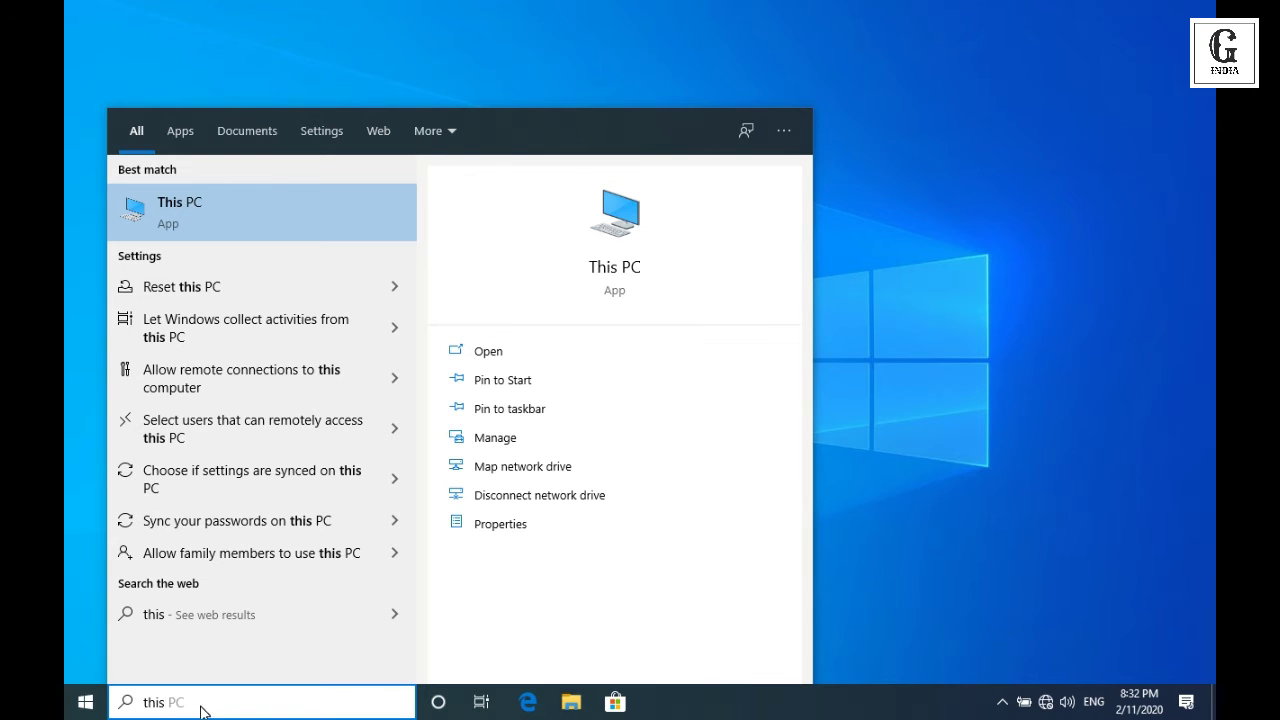
click(353, 201)
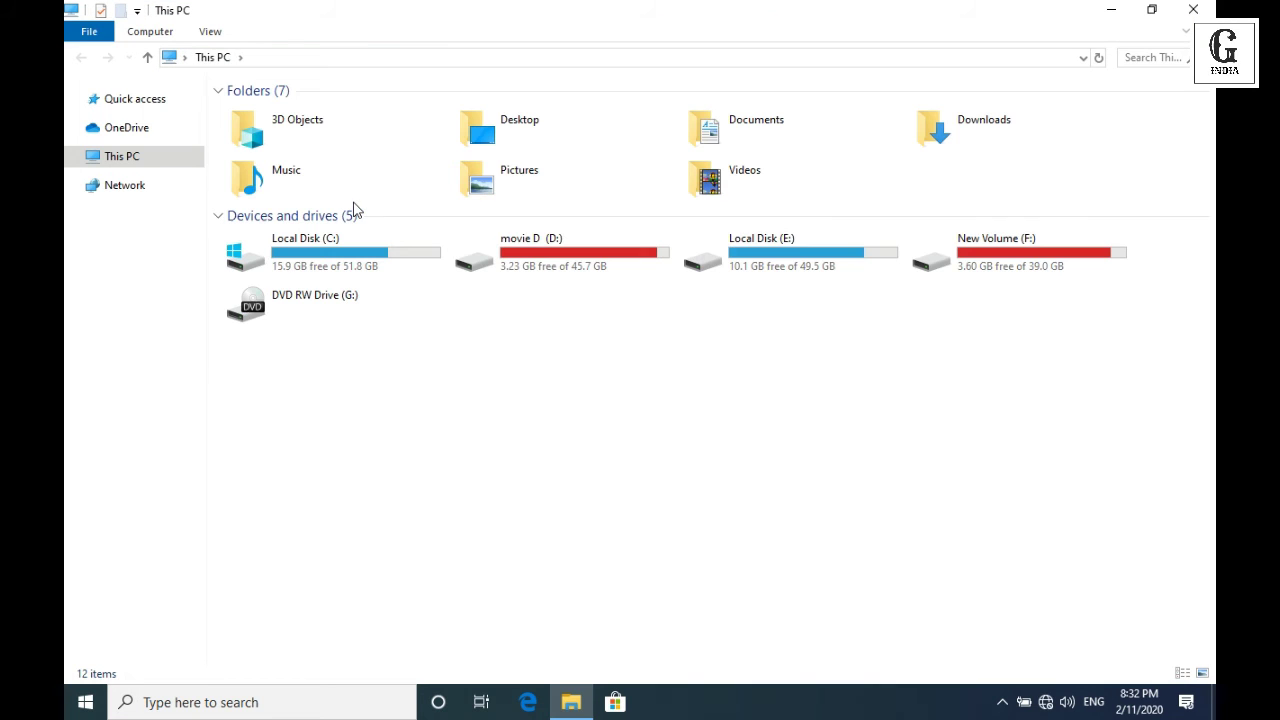
click(330, 305)
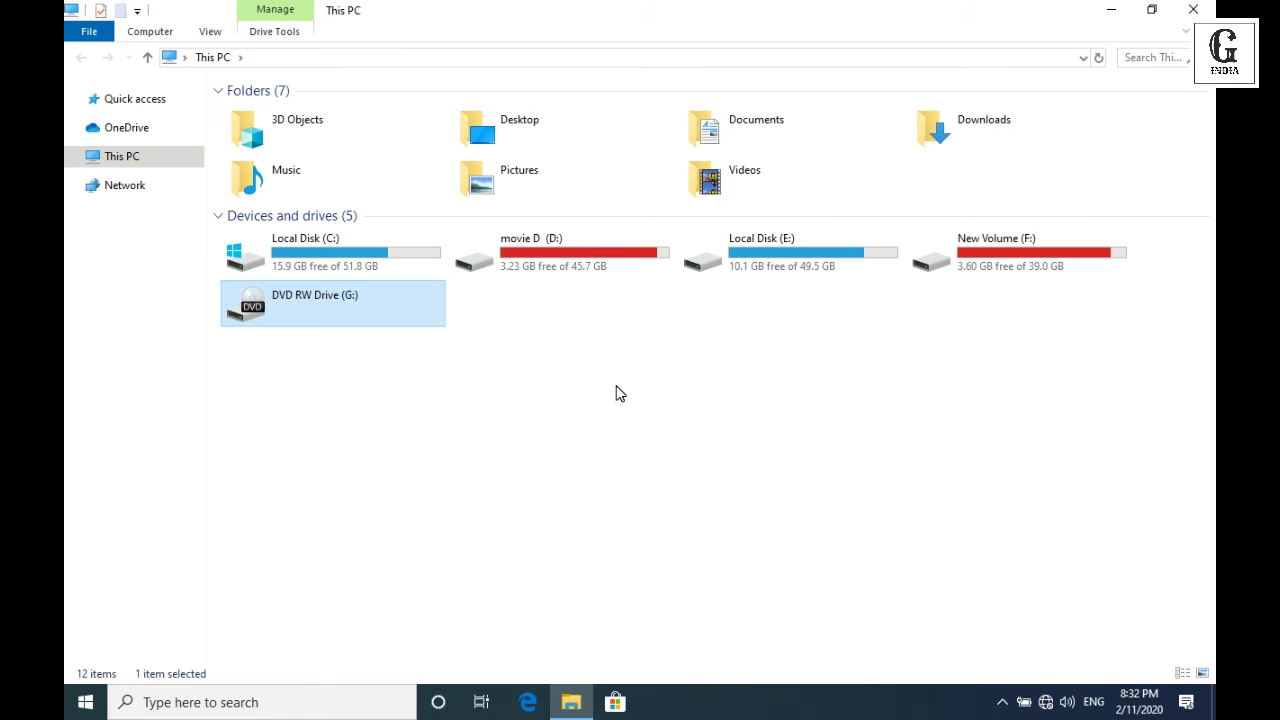
click(533, 407)
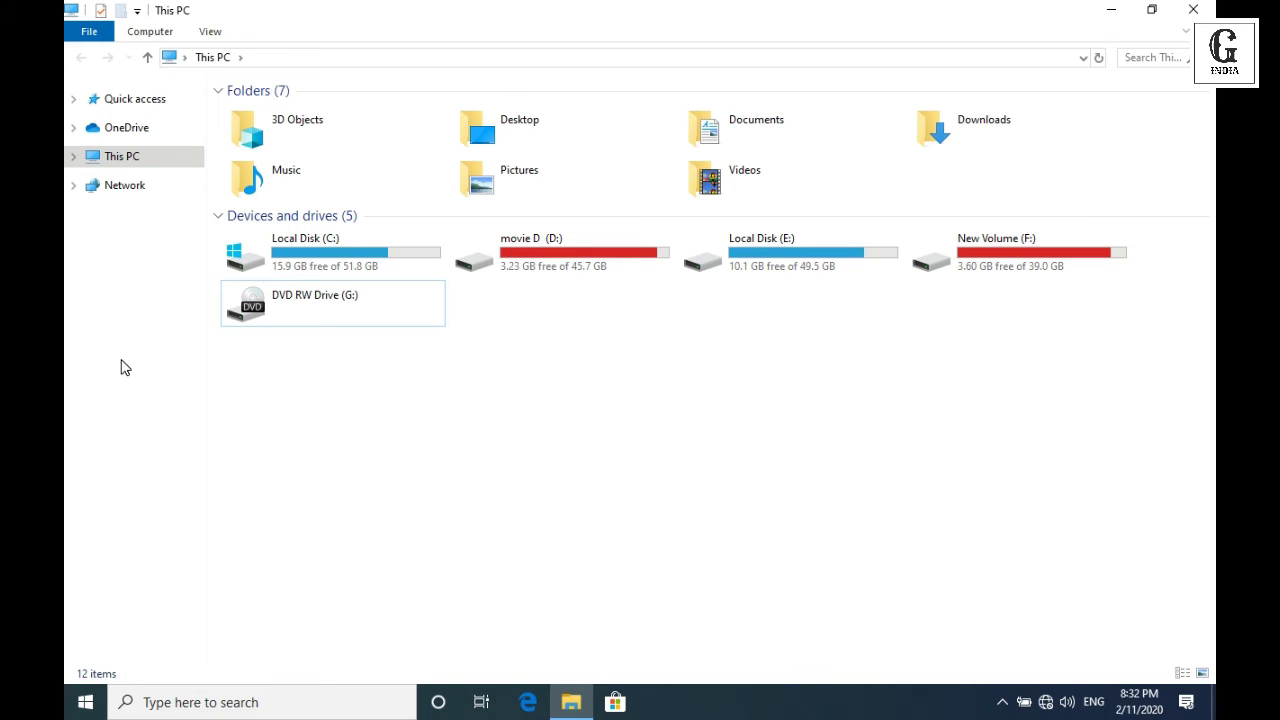
Examine the General and View settings in File Explorer's Folder Options, and close the dialog without changes.
click(90, 34)
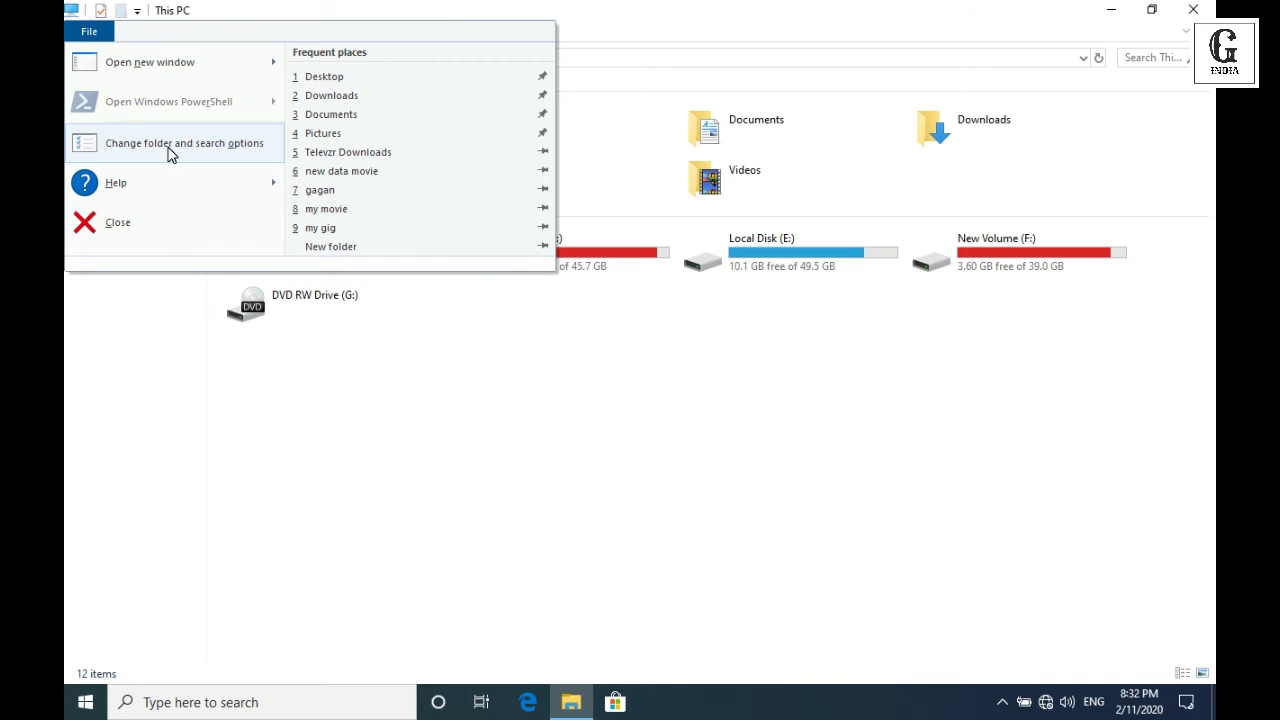
click(170, 148)
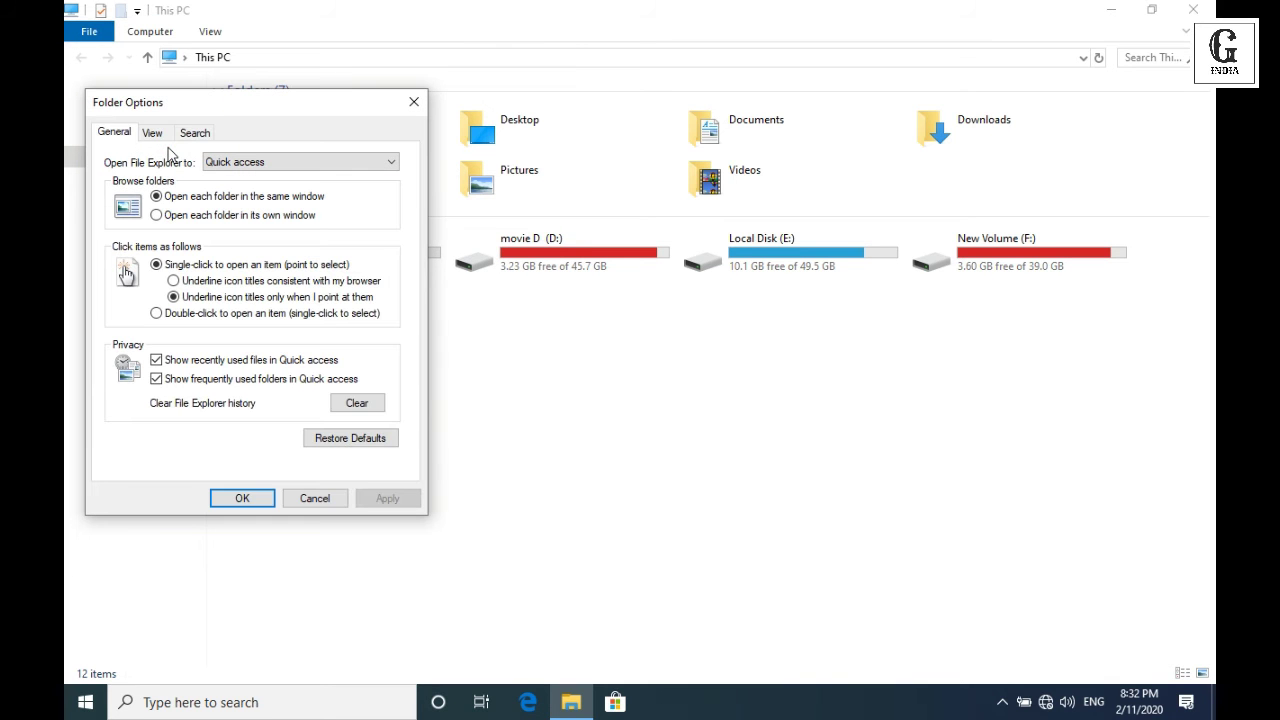
click(156, 134)
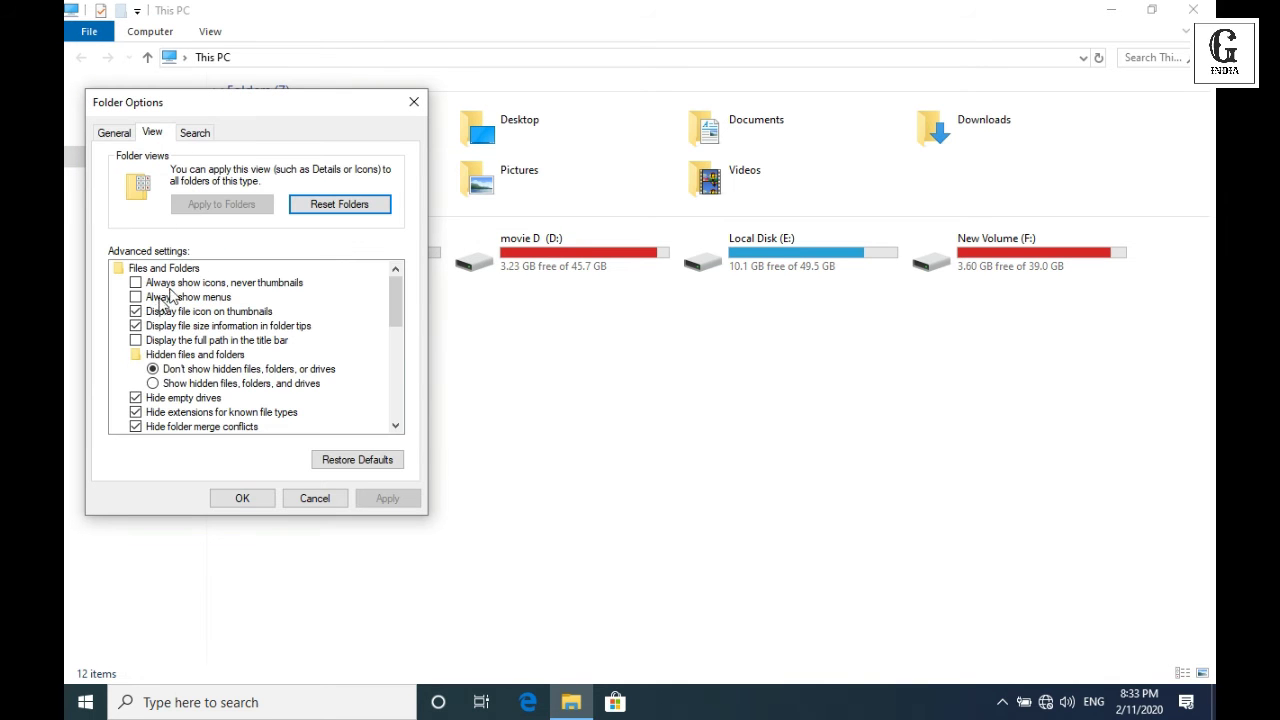
click(412, 102)
click(88, 33)
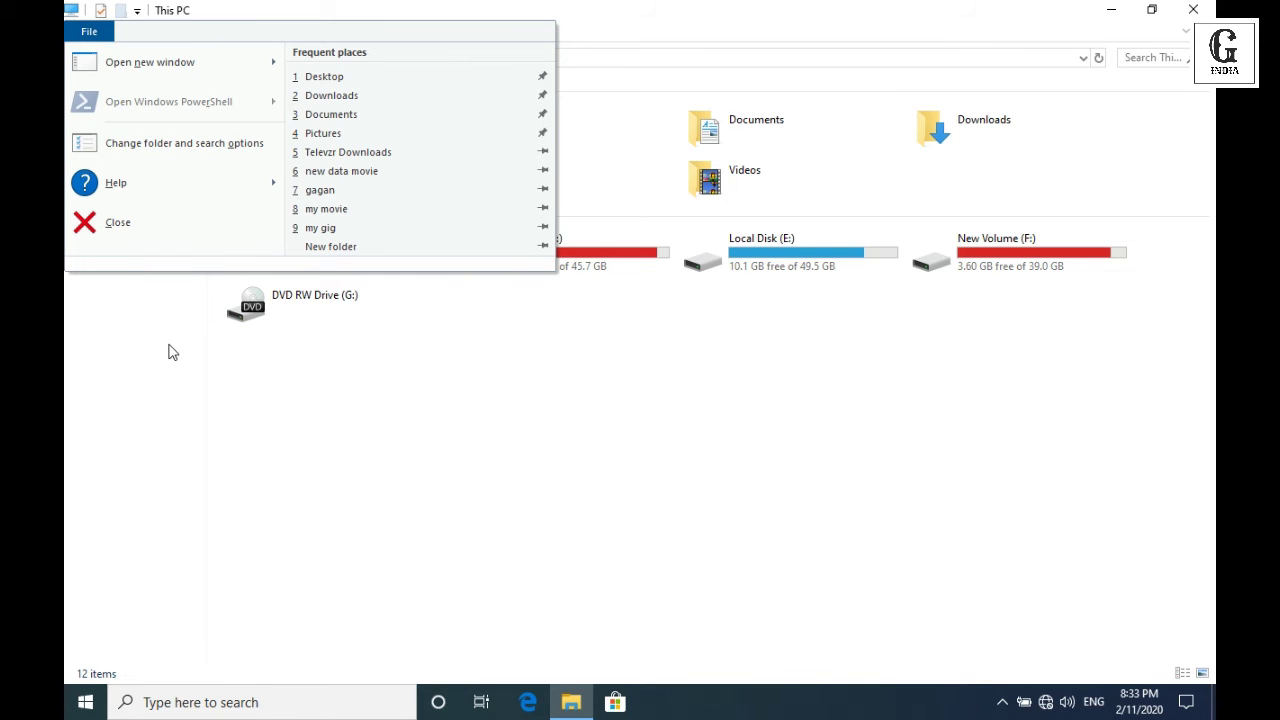
click(290, 372)
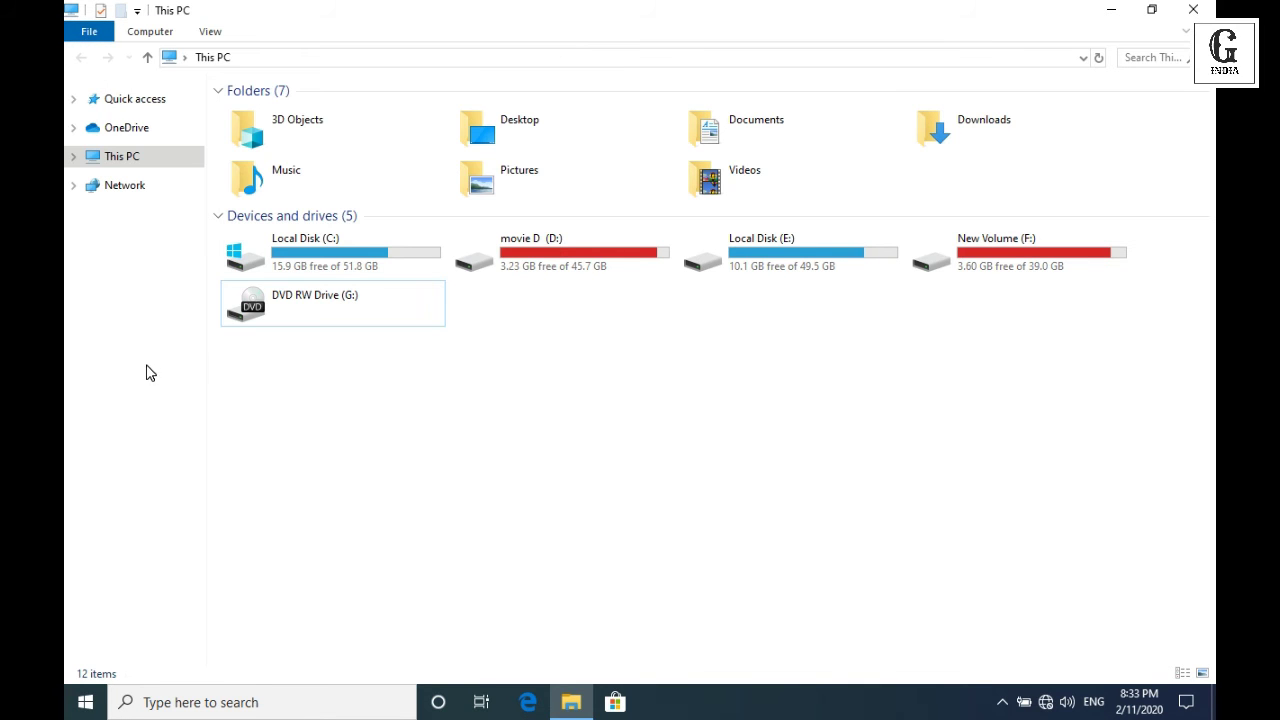
Open the computer's system properties, adjust the built-in display's brightness in the Display settings, and close Settings.
click(147, 33)
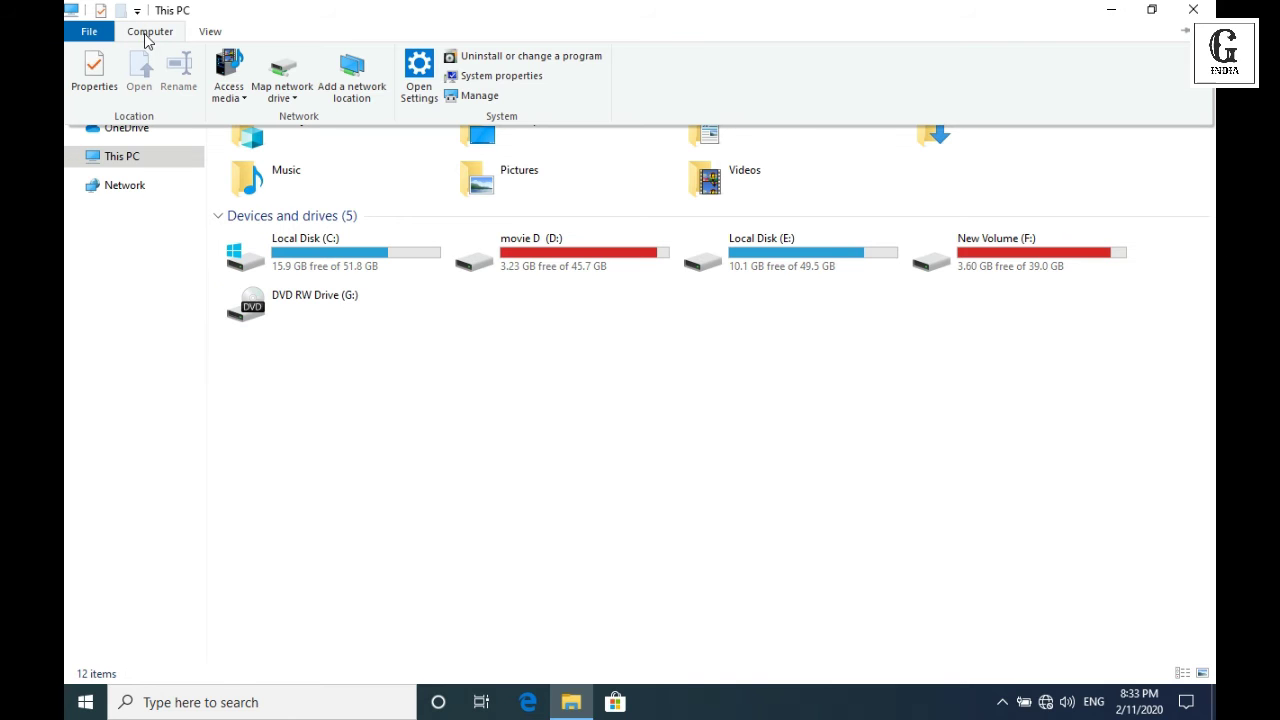
click(490, 80)
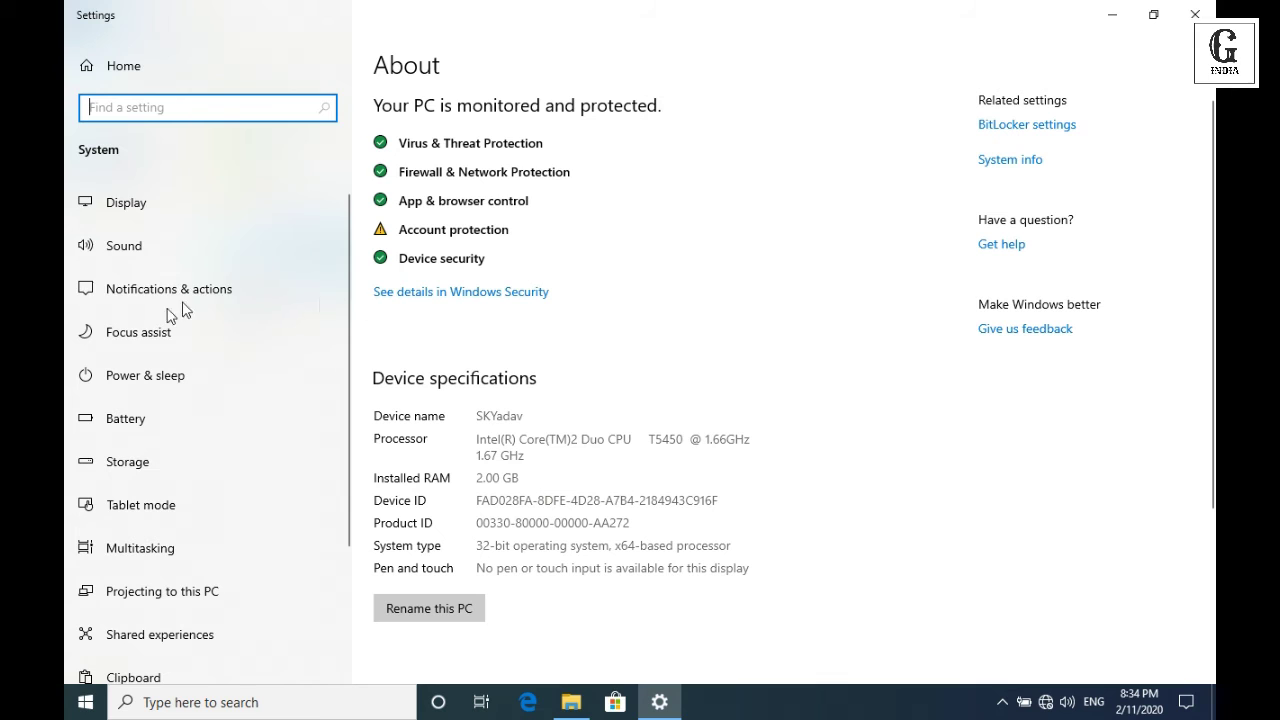
click(137, 206)
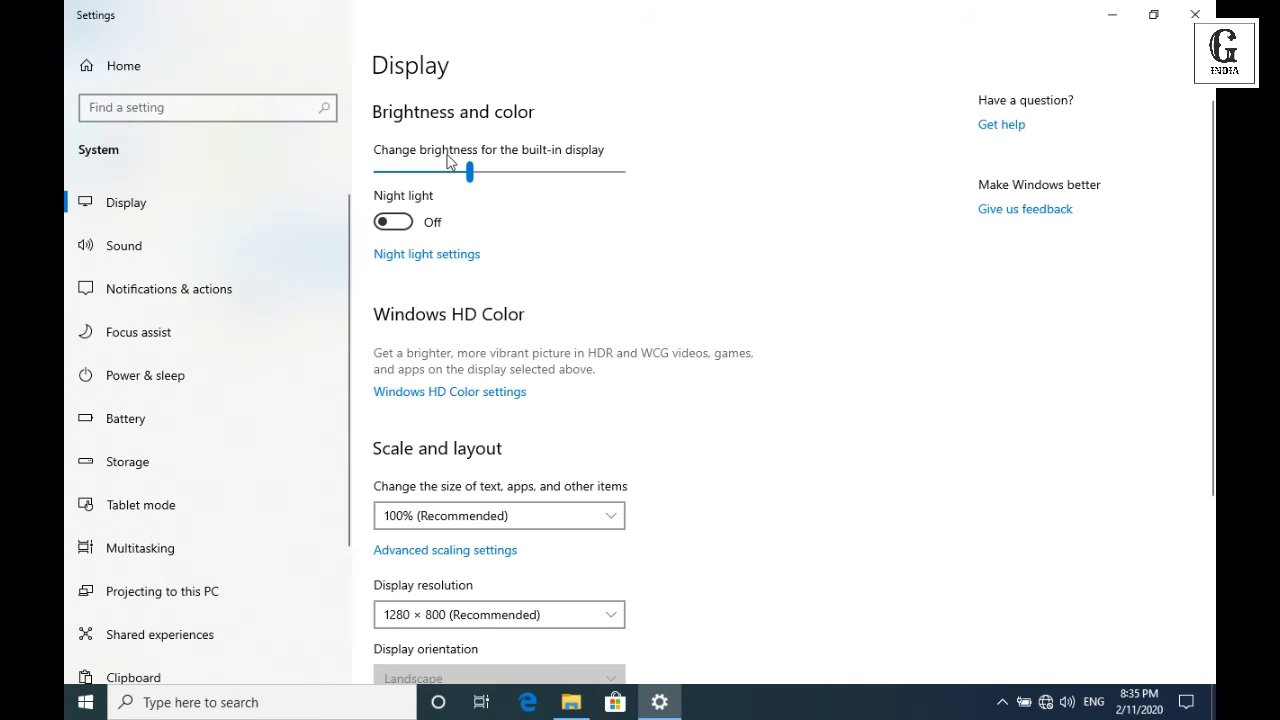
mouse_move(468, 175)
mouse_down()
mouse_move(634, 186)
mouse_move(465, 191)
mouse_up()
click(535, 171)
click(530, 172)
key(alt+F4)
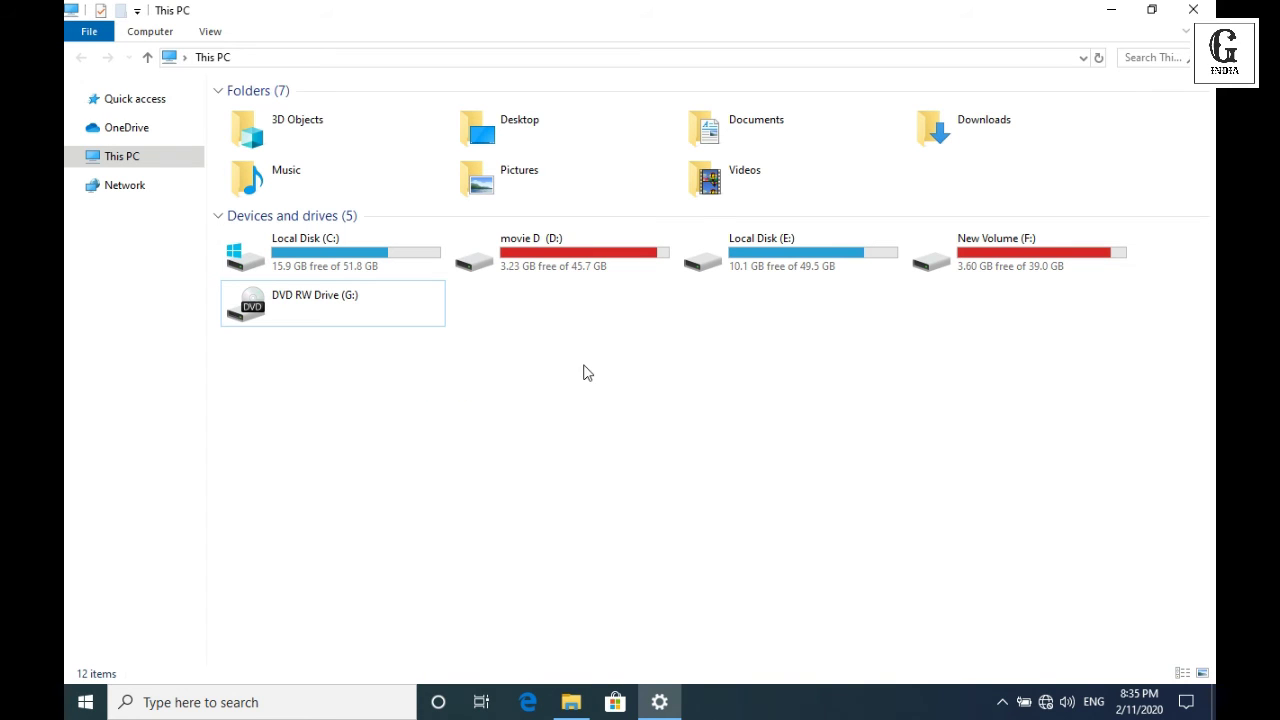
Examine the Apps & features list from This PC, expand CorelDRAW Graphics Suite X3, and close both windows.
click(150, 31)
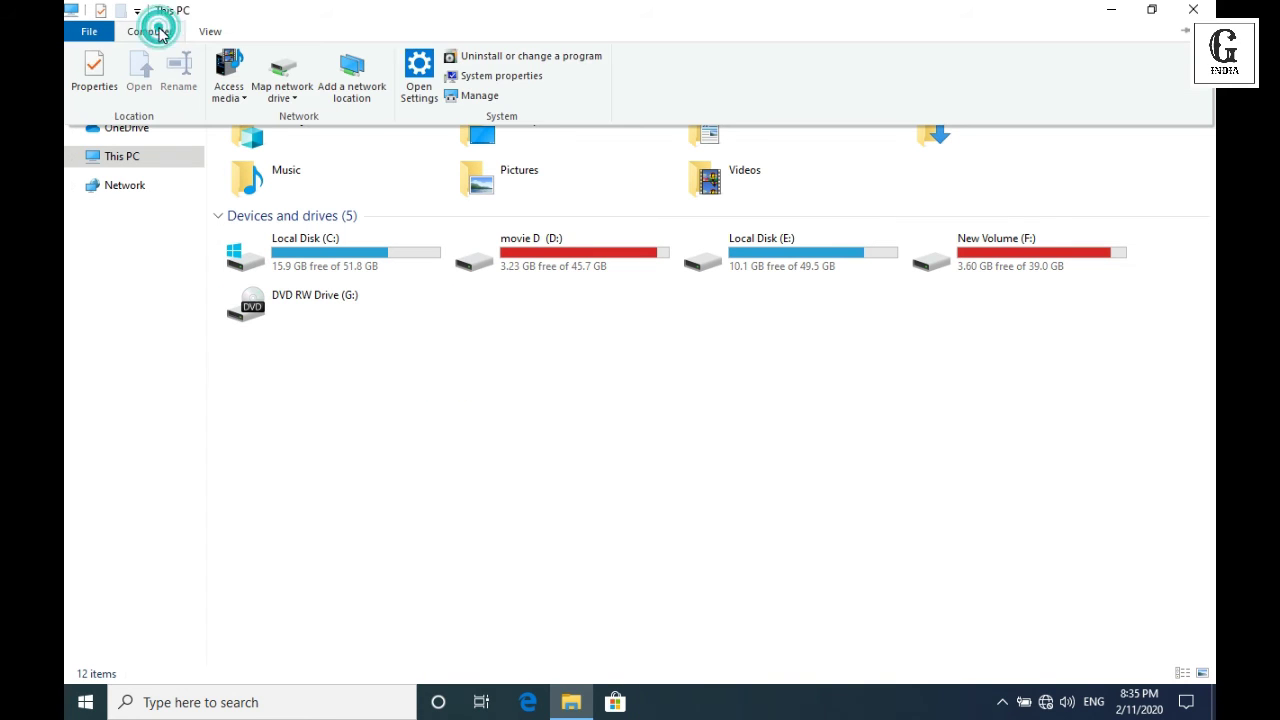
click(508, 55)
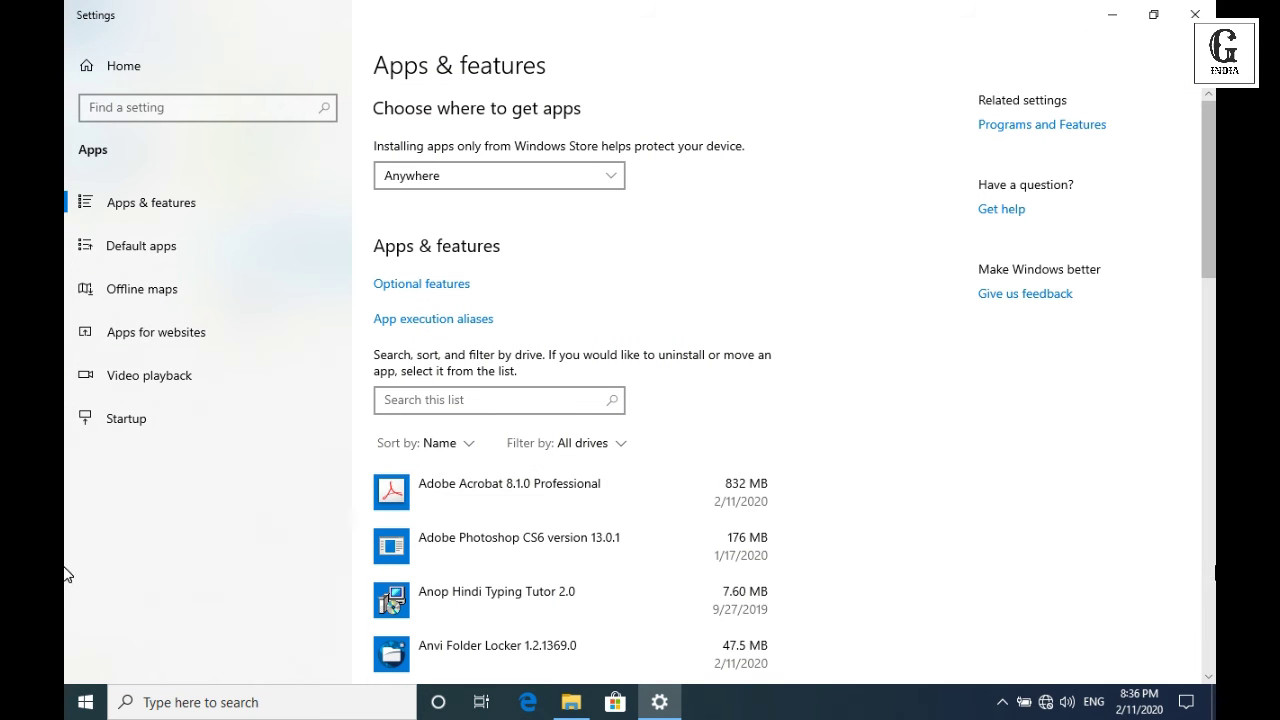
click(1208, 678)
click(1208, 678)
click(1208, 678)
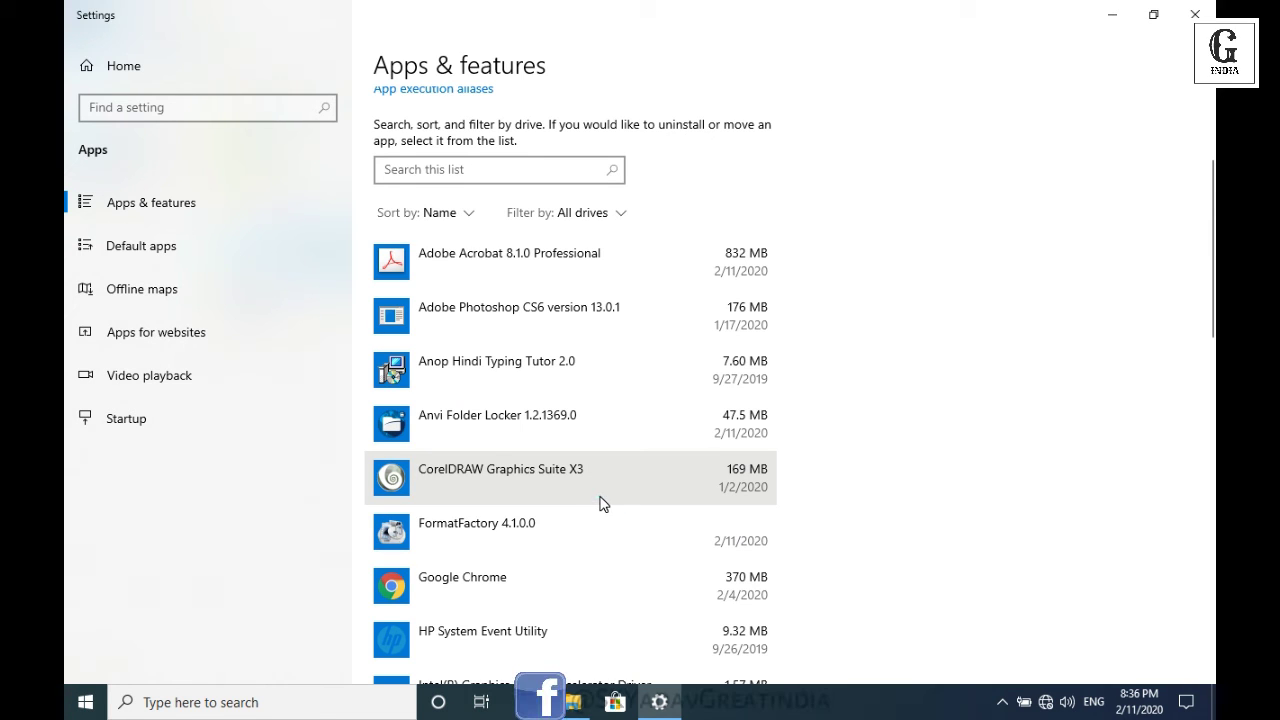
click(735, 487)
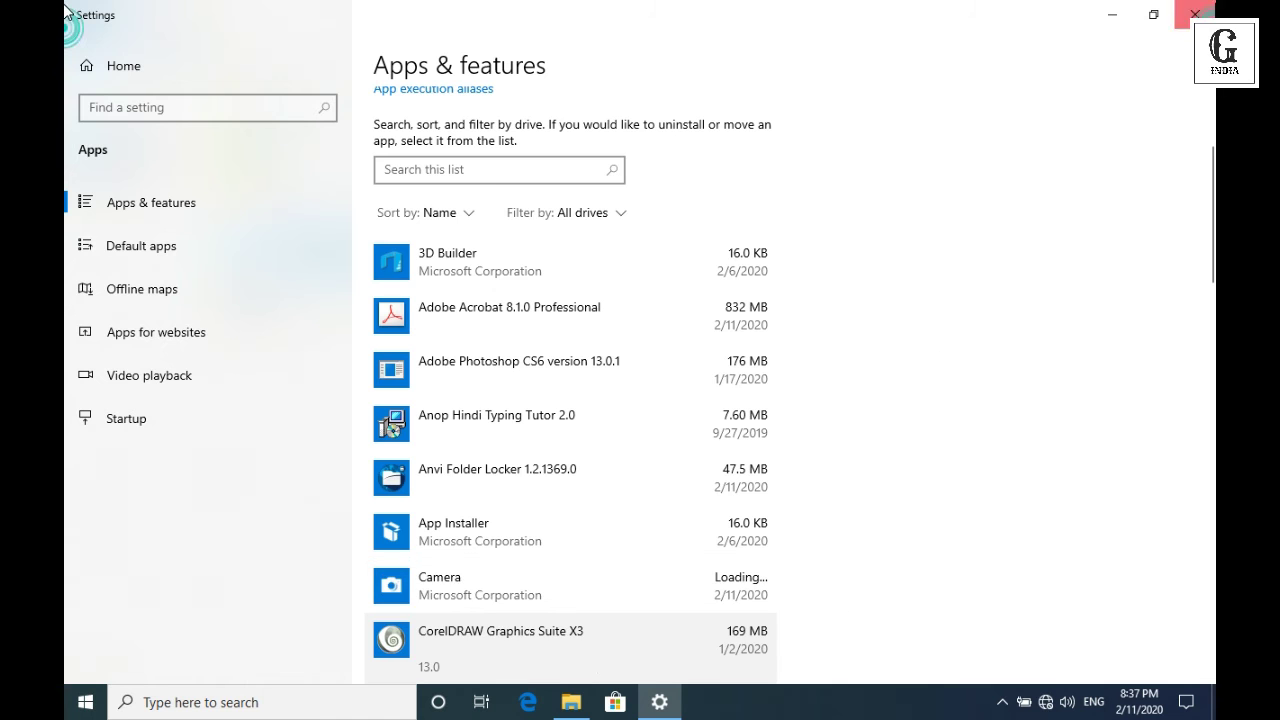
click(1195, 14)
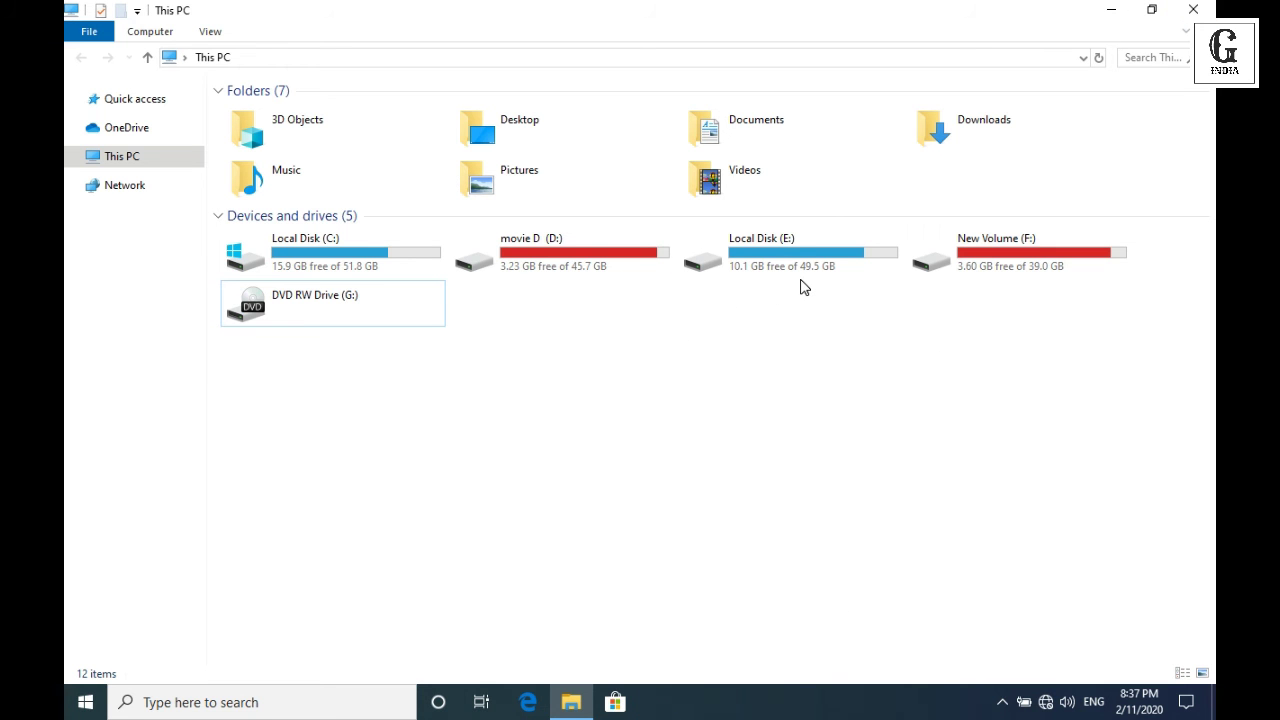
click(1193, 10)
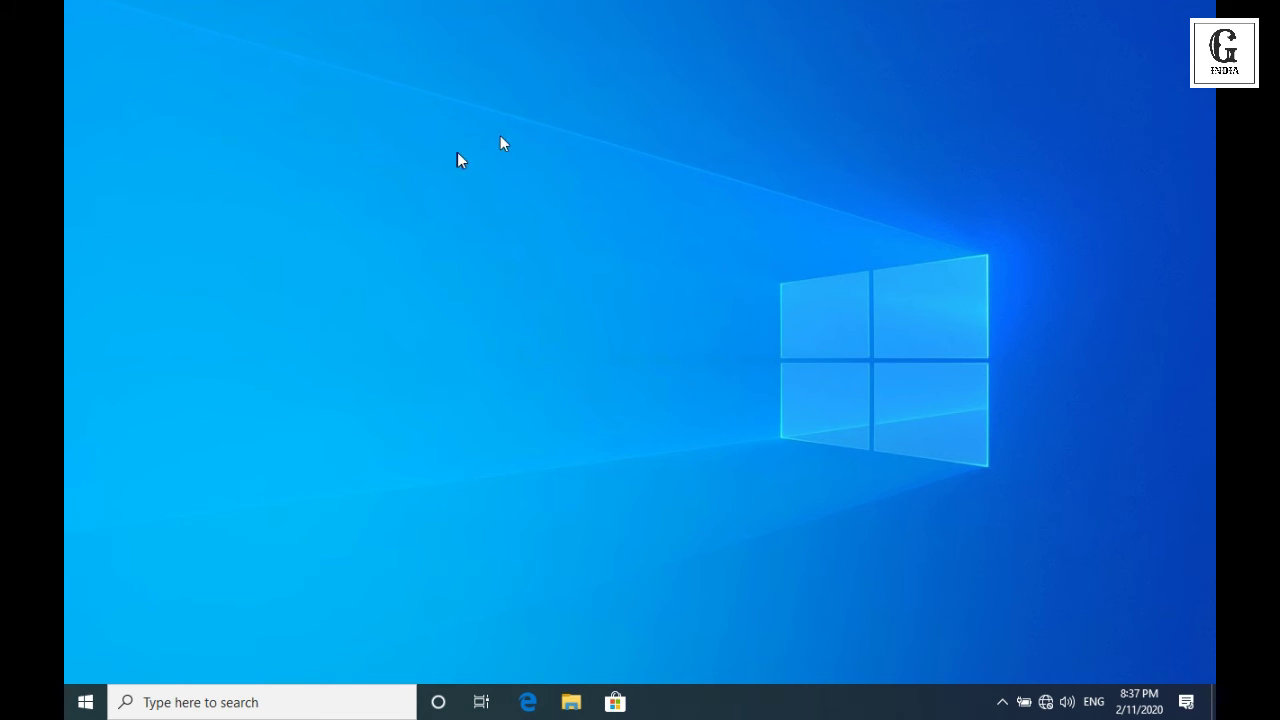
Turn on the display of desktop icons.
right_click(855, 41)
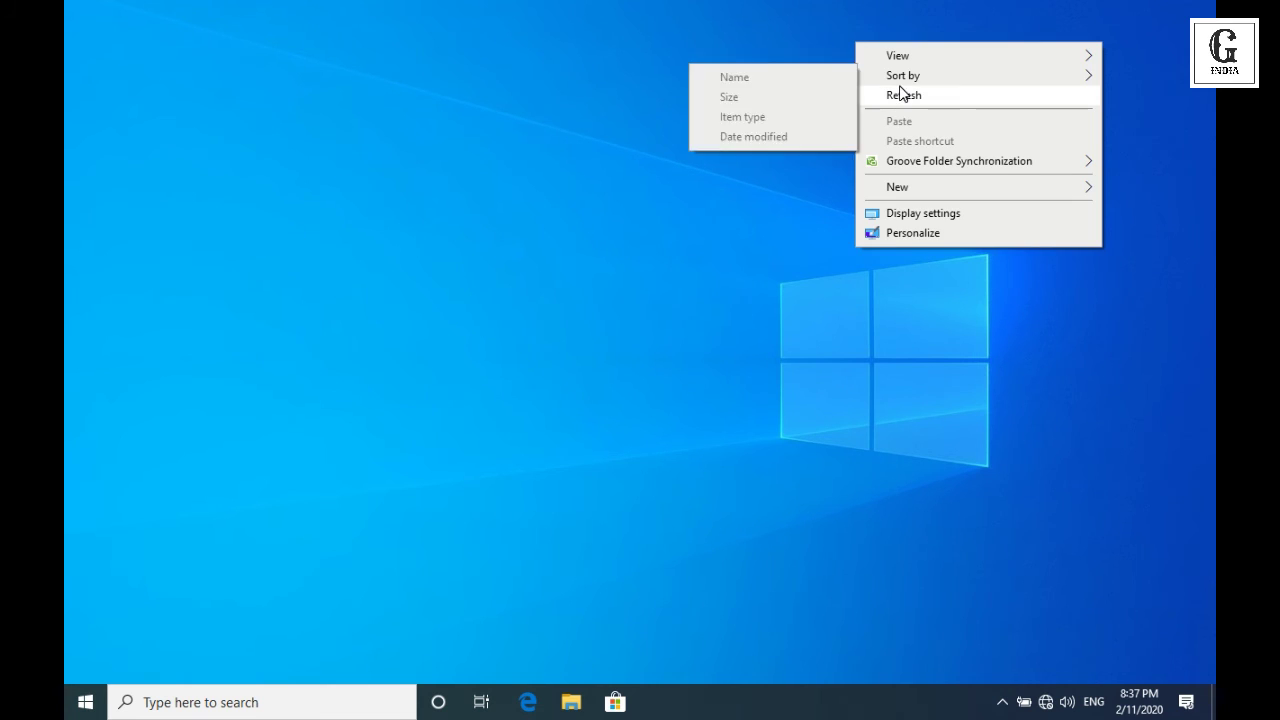
mouse_move(902, 58)
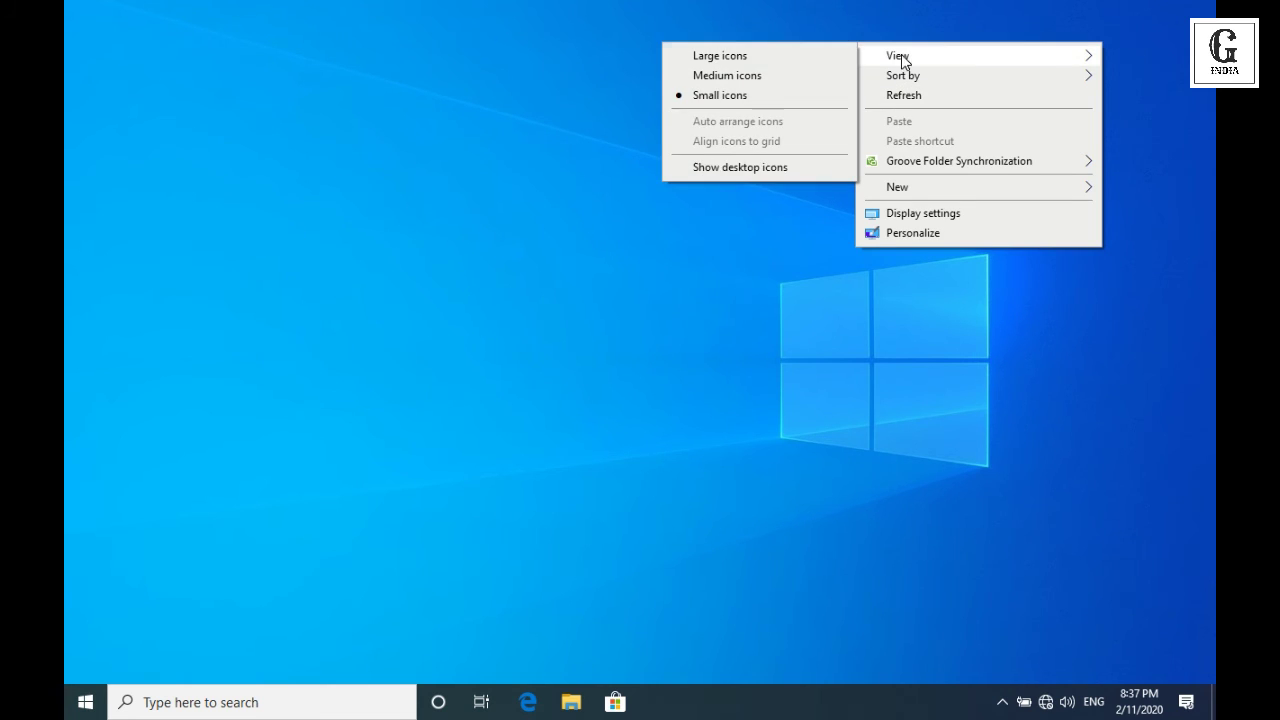
click(735, 168)
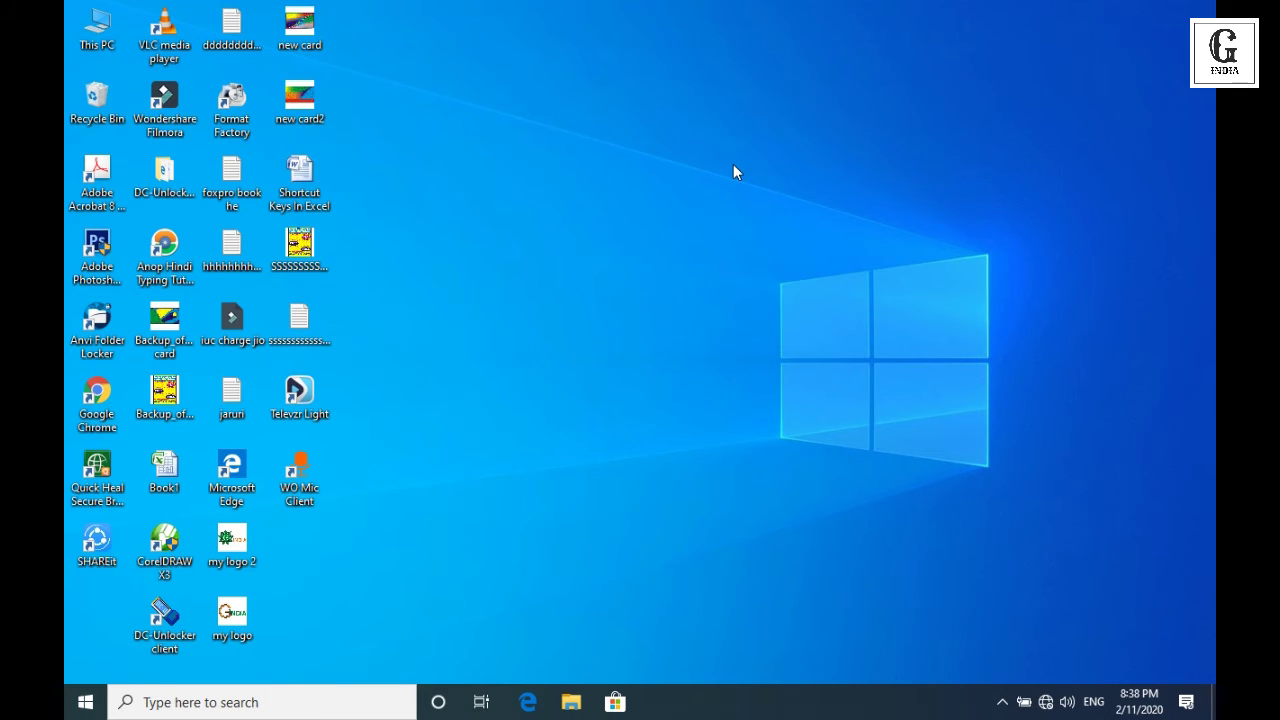
Examine the computer's basic system information through the properties of This PC, and close the System window.
right_click(112, 26)
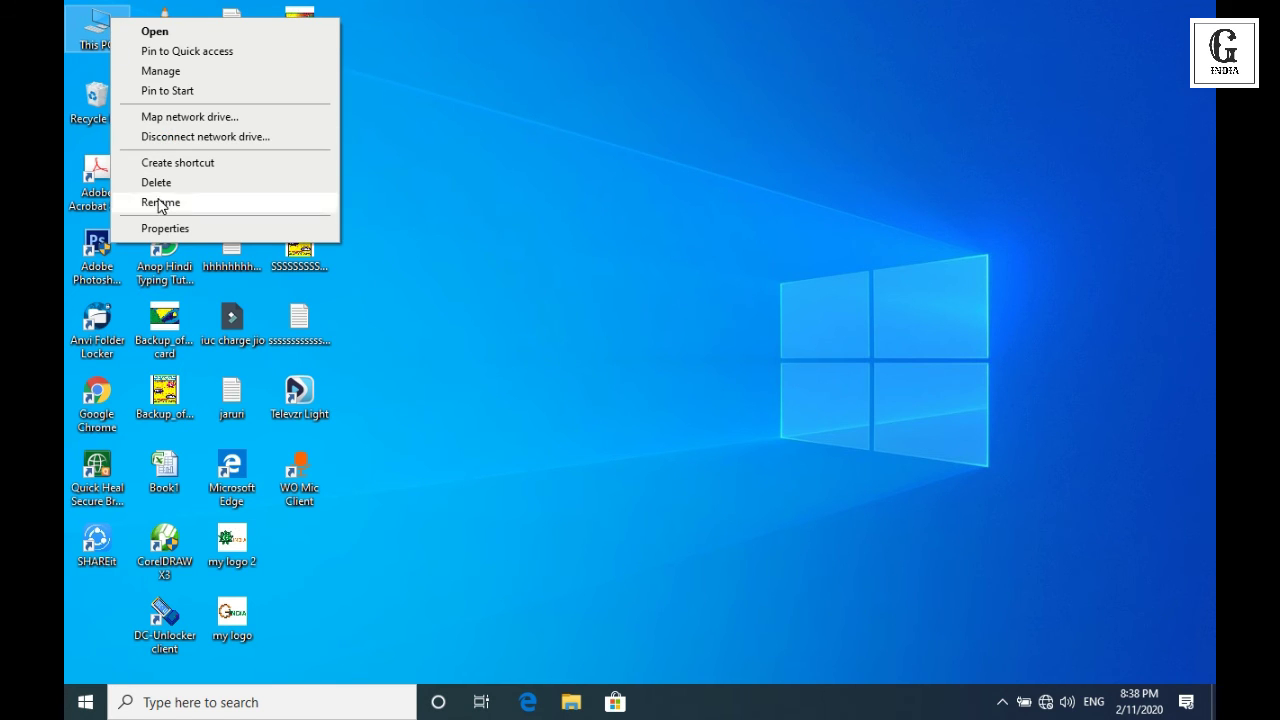
click(166, 229)
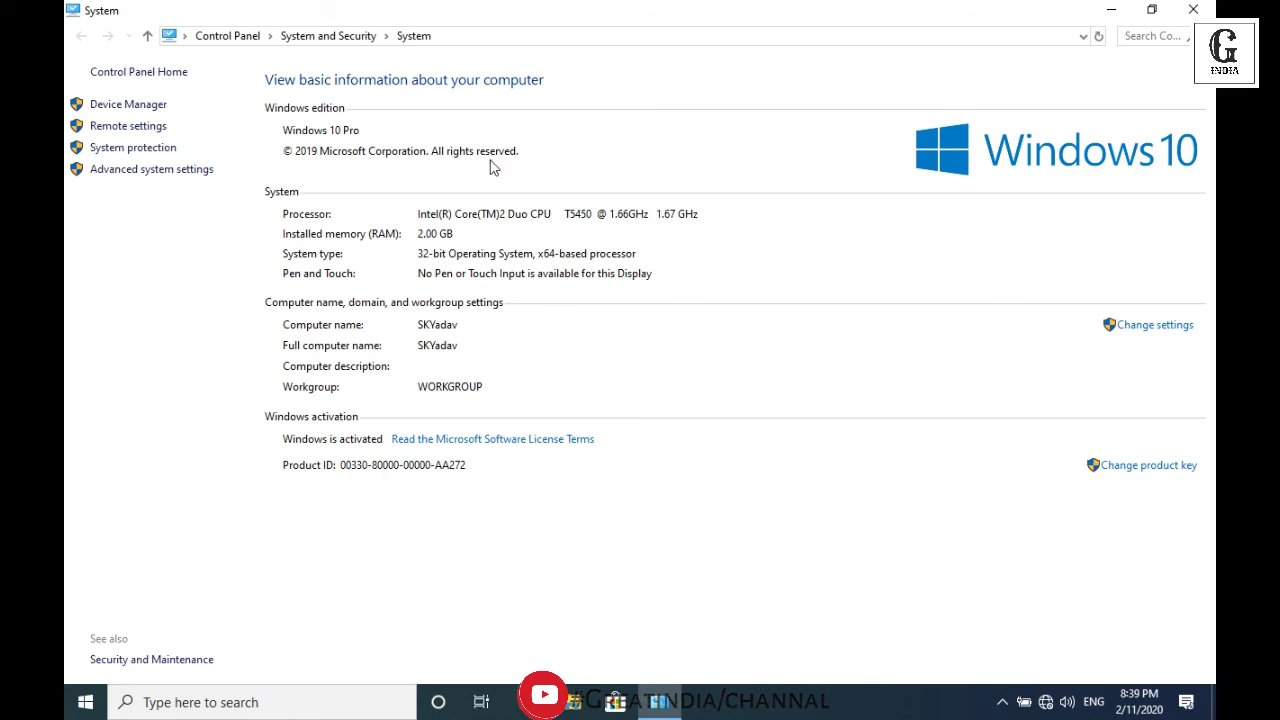
click(1193, 9)
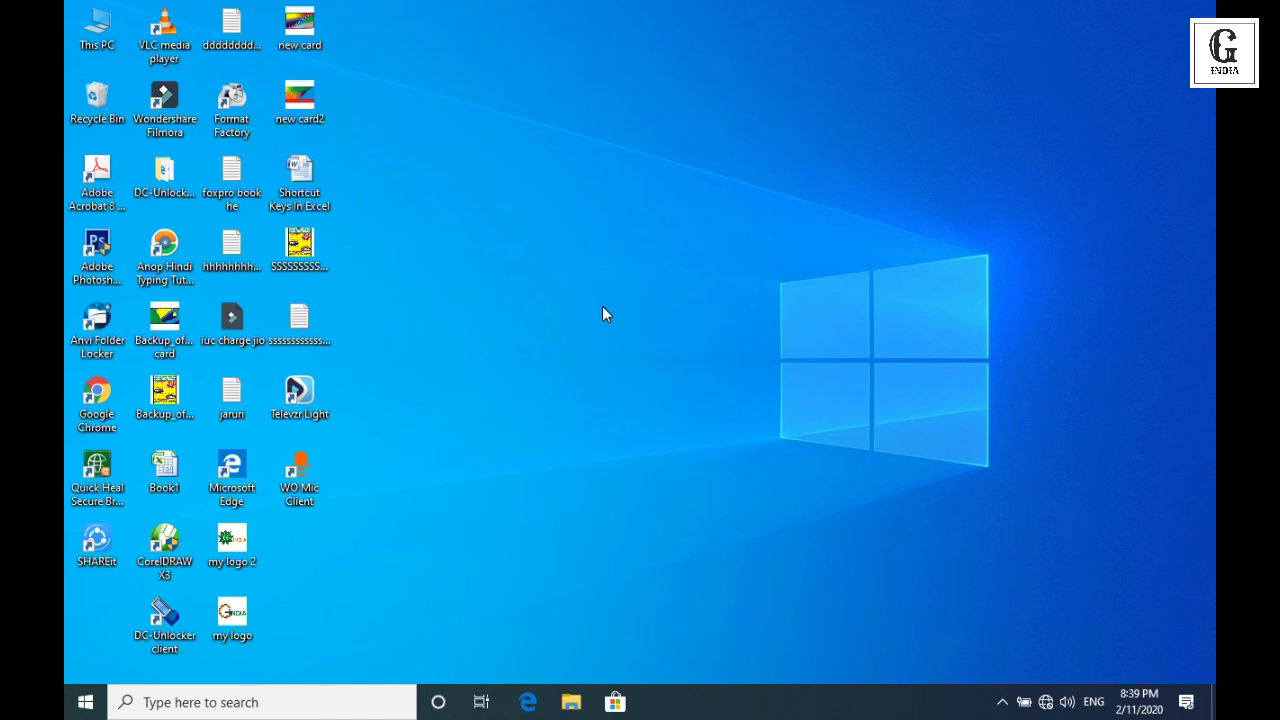
Set the desktop background to the beach picture with rock formations in the Personalization settings, and minimize Settings.
right_click(702, 236)
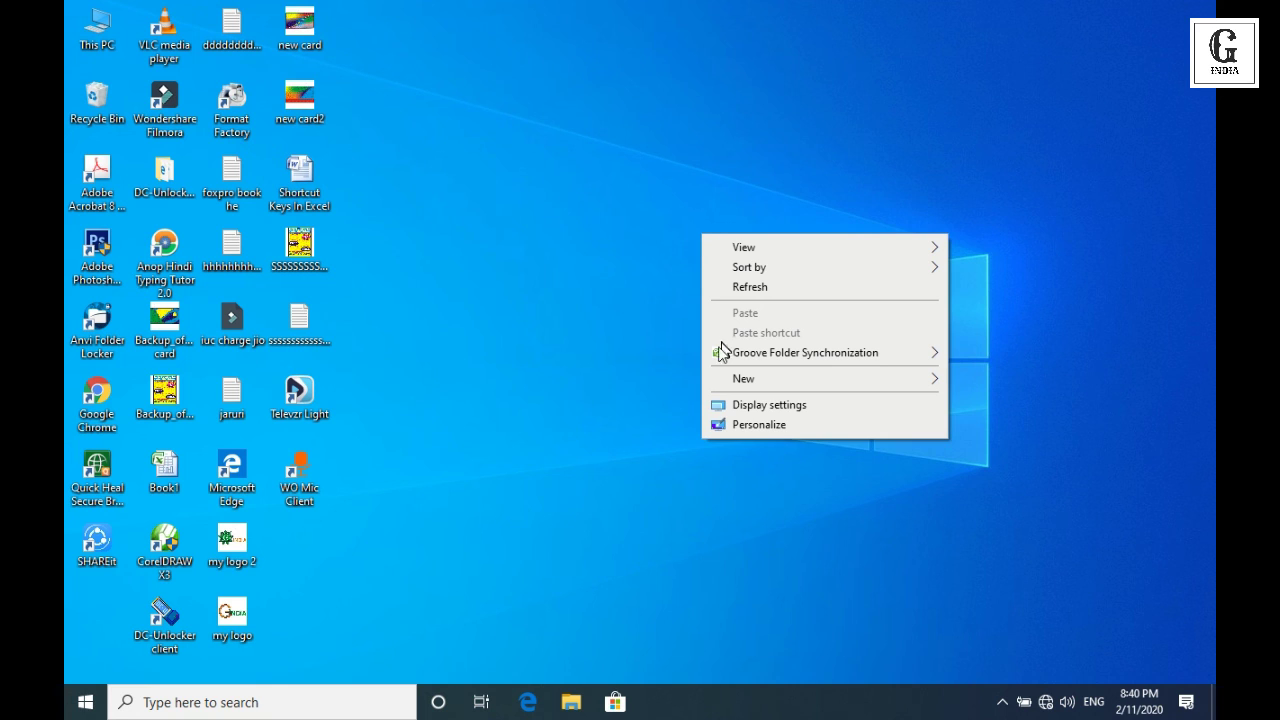
click(774, 428)
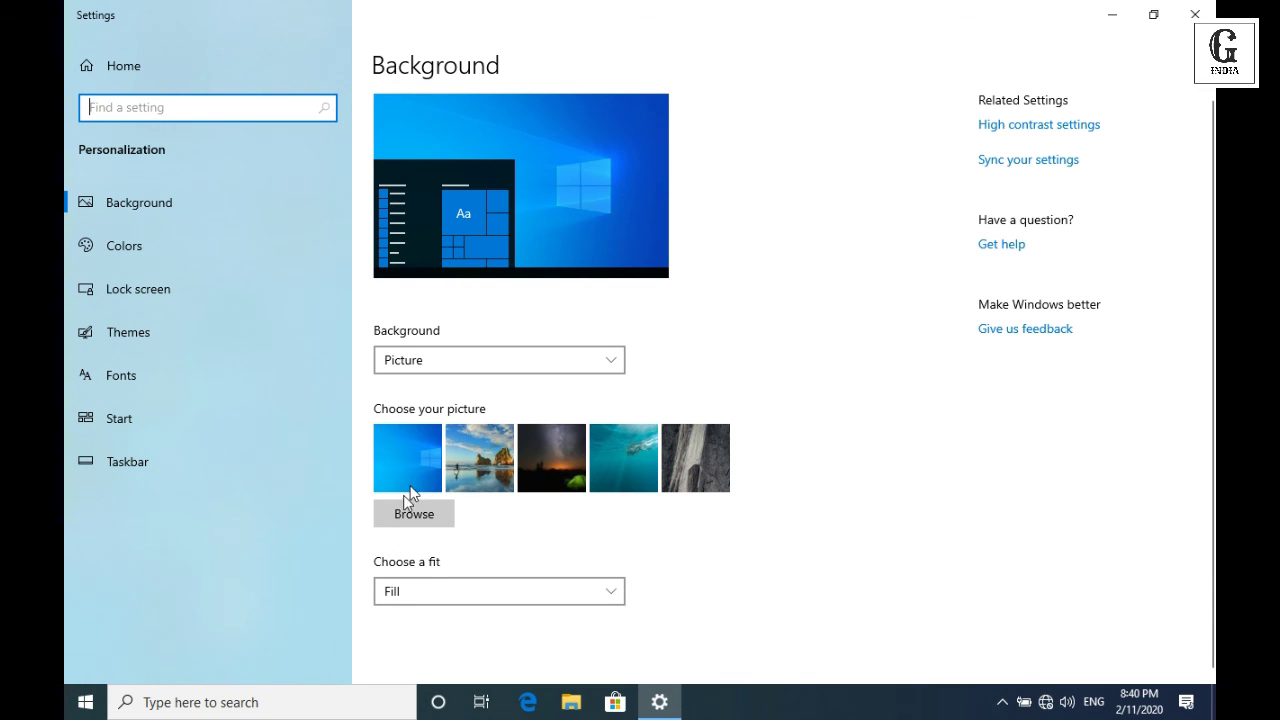
click(453, 462)
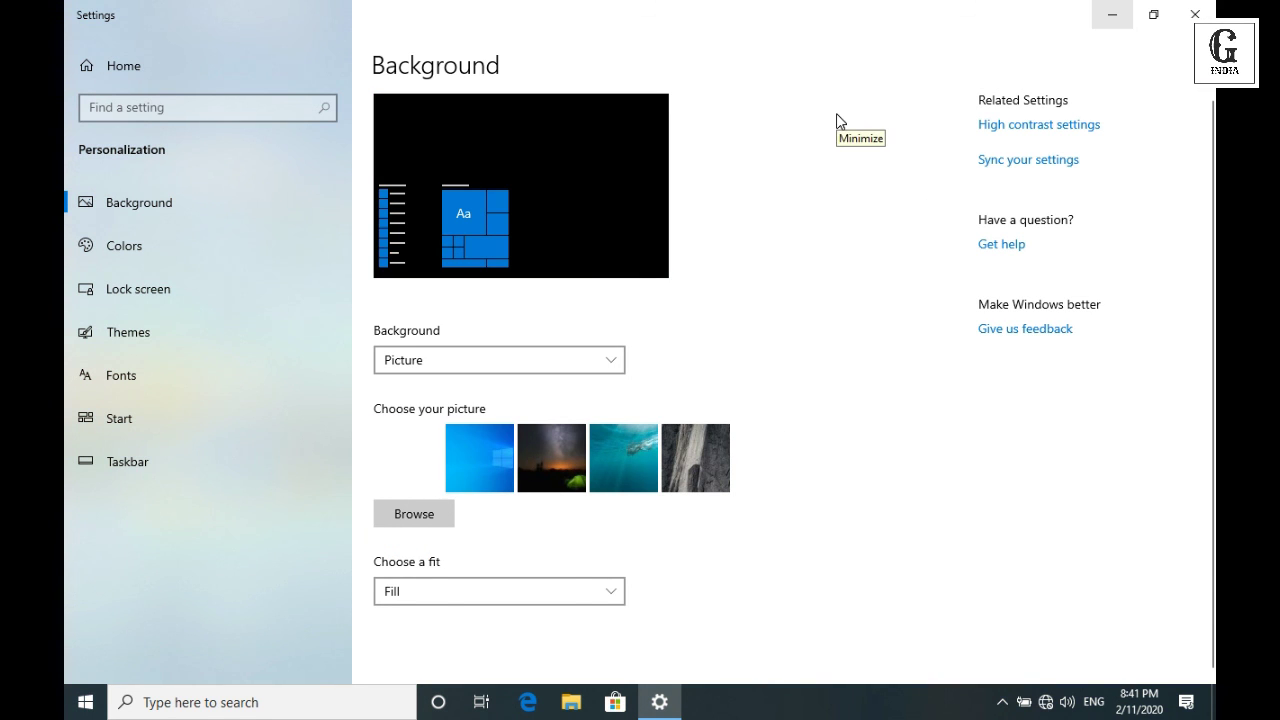
click(1112, 15)
Reopen the Personalization settings, restore the blue Windows logo picture as the desktop background, and close Settings.
right_click(951, 121)
click(1007, 311)
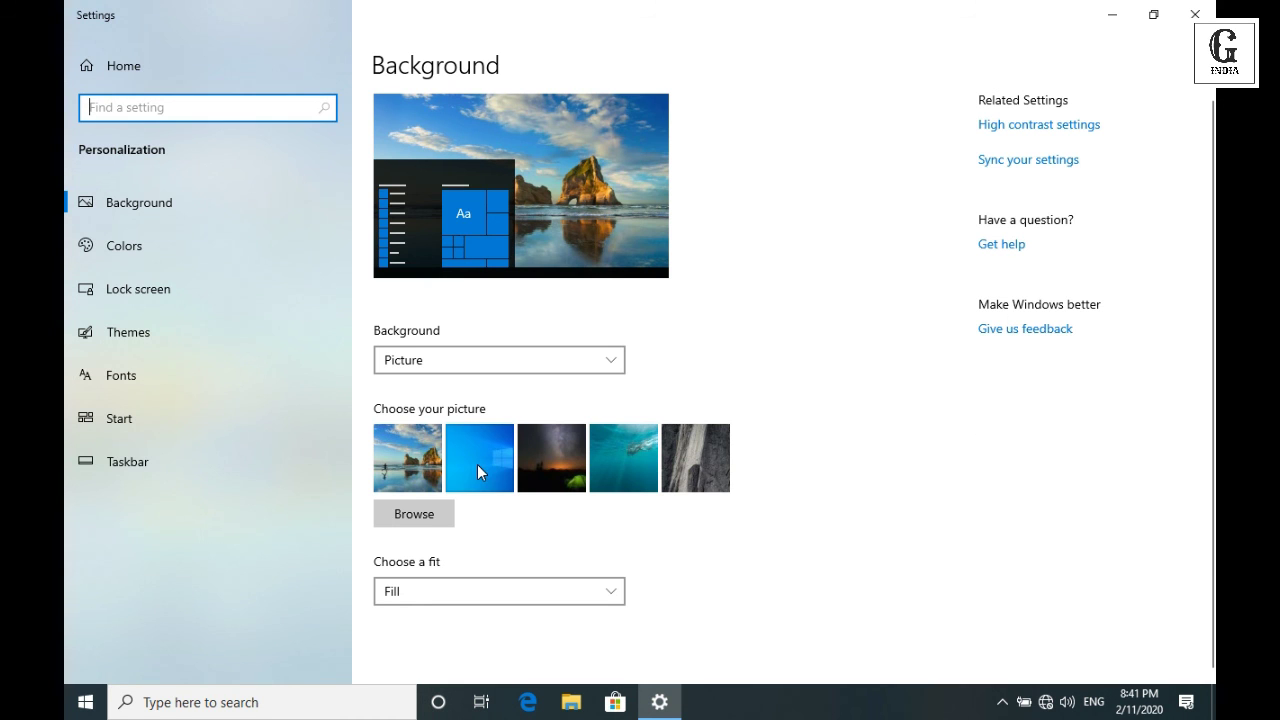
click(477, 464)
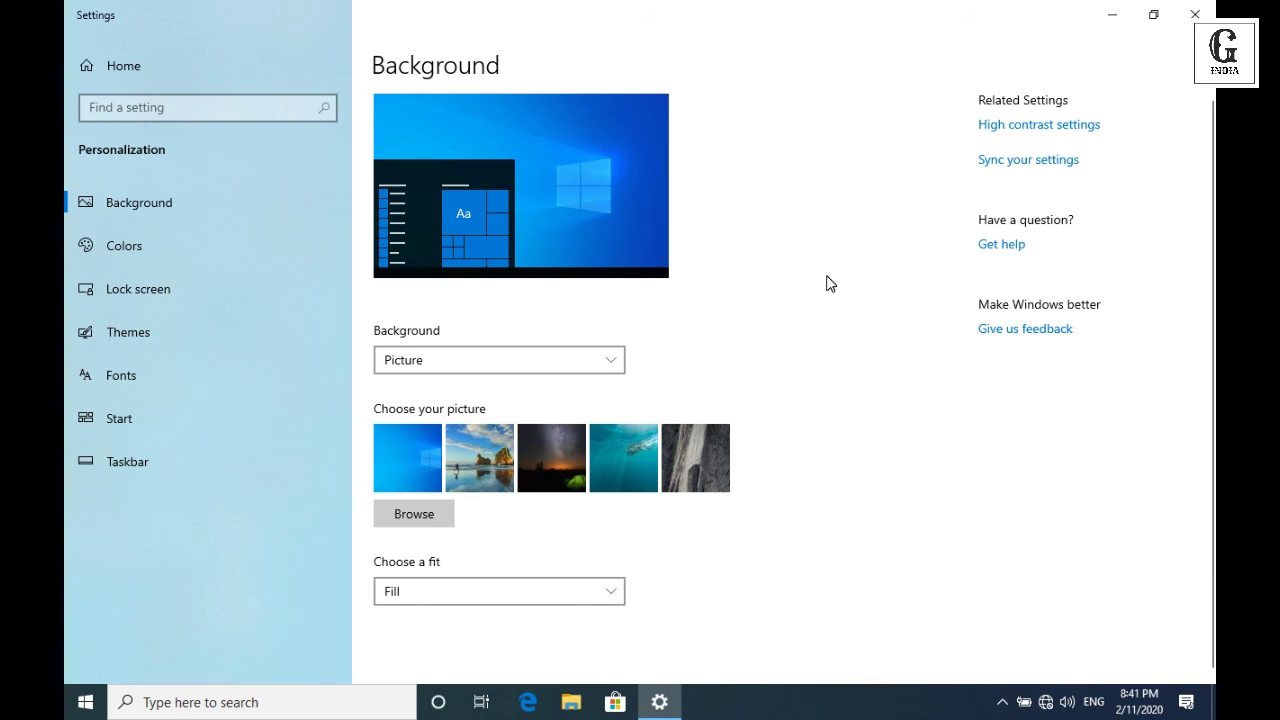
click(1195, 14)
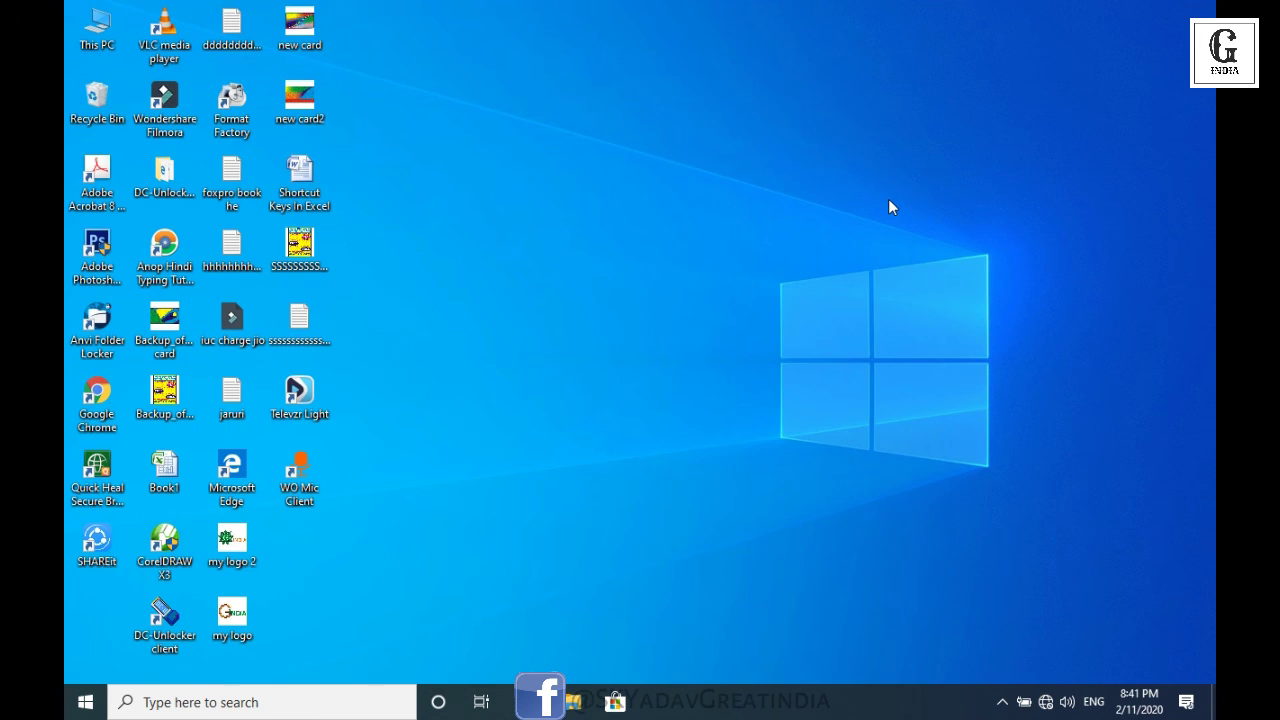